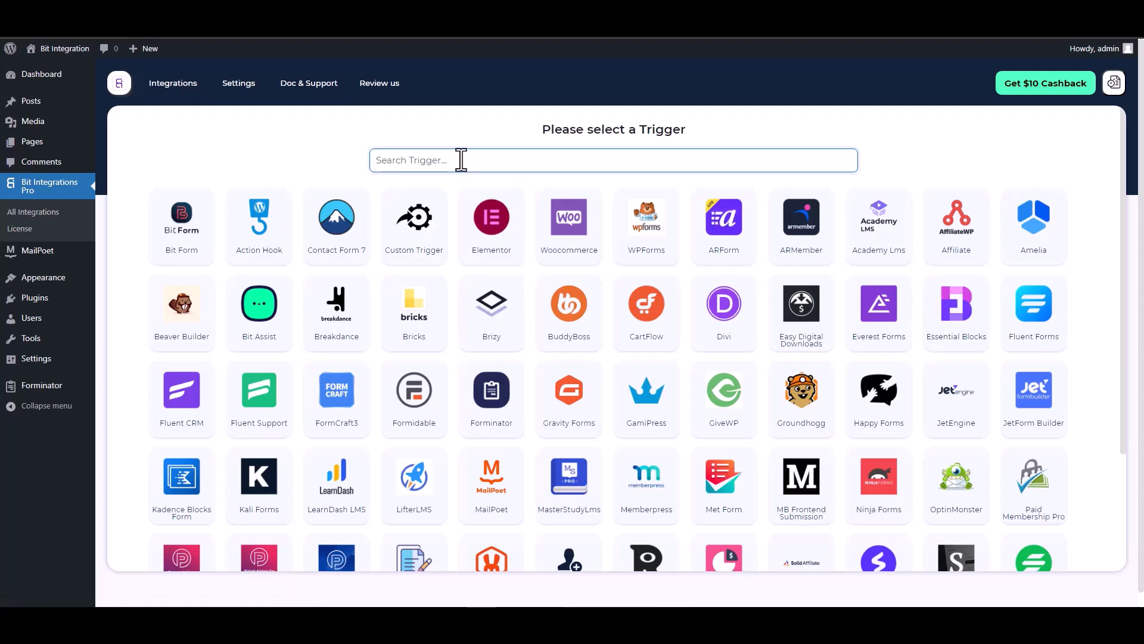
# Step: Set MailPoet's Contact Form as the trigger, found by searching 'mail', and continue
pyautogui.write('mail')
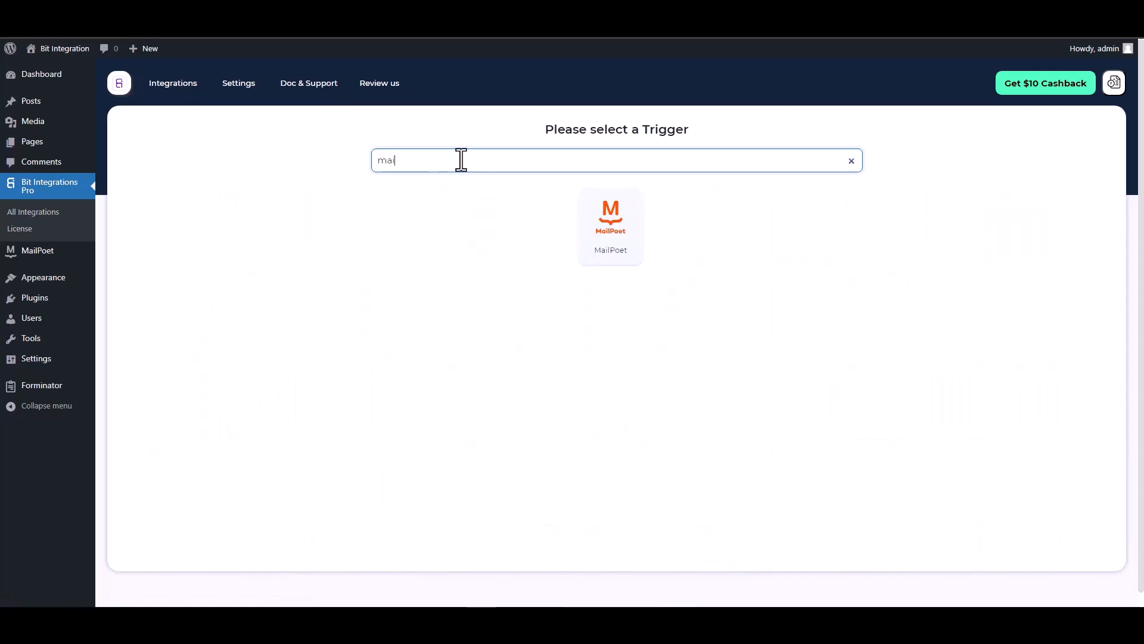
pyautogui.click(594, 231)
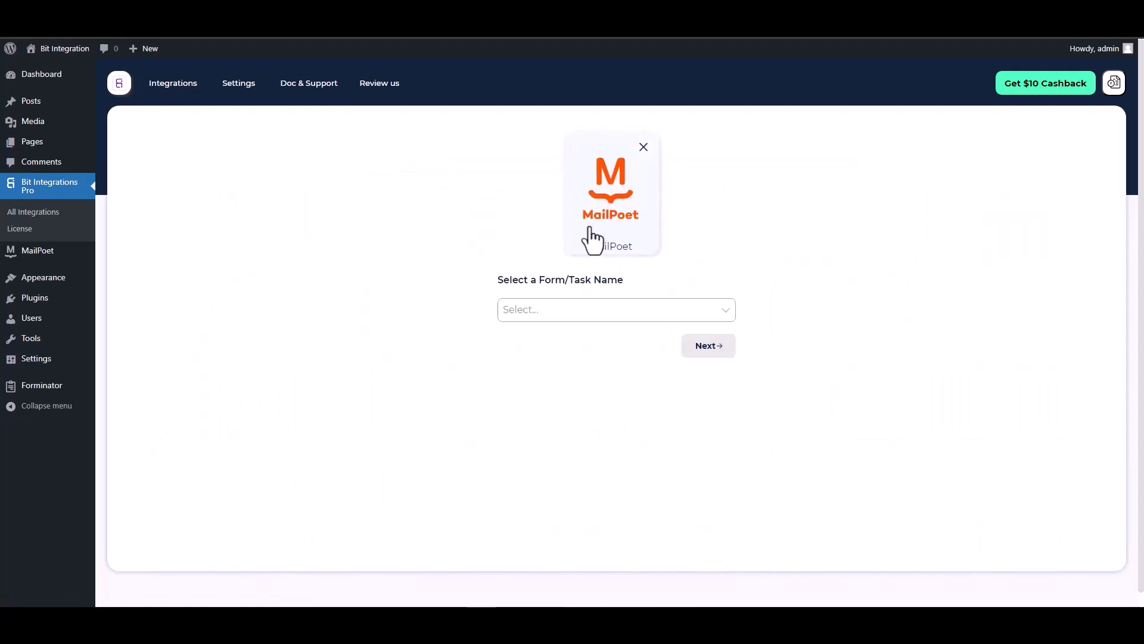
pyautogui.click(557, 309)
pyautogui.click(538, 332)
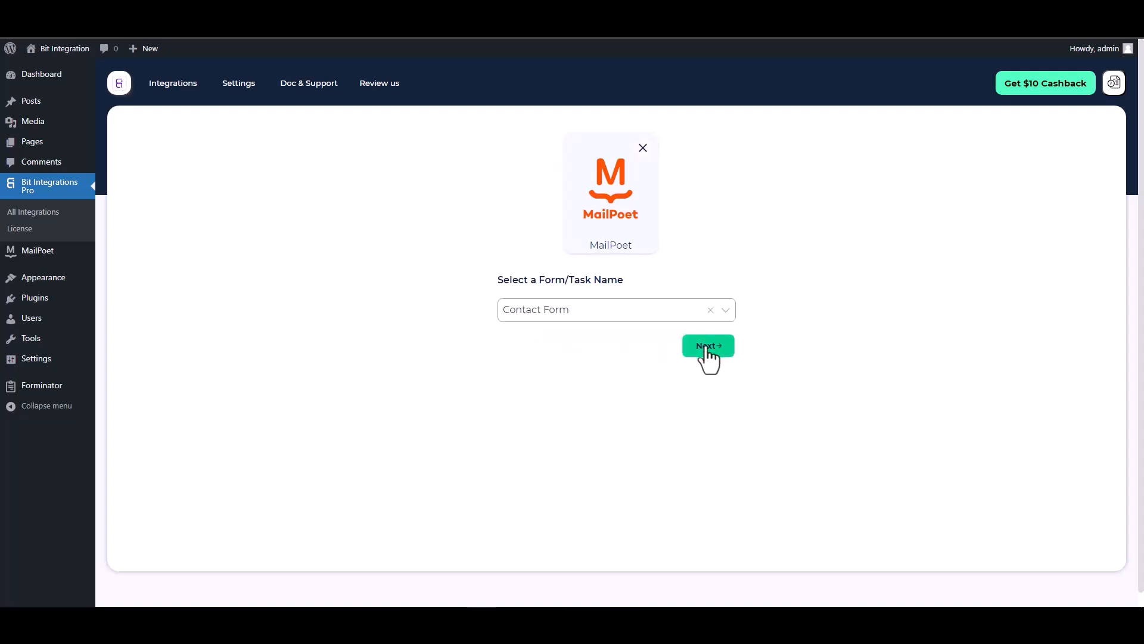
pyautogui.click(707, 348)
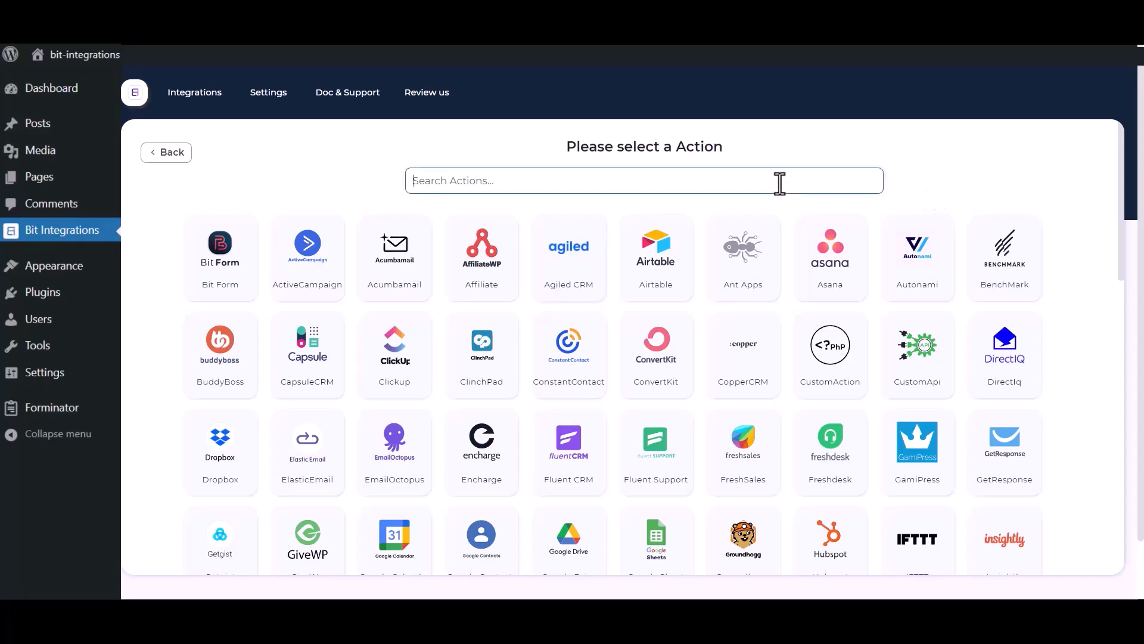
# Step: Pick Salesforce as the action and review its Integration Name, Client id and Client secret fields
pyautogui.write('s')
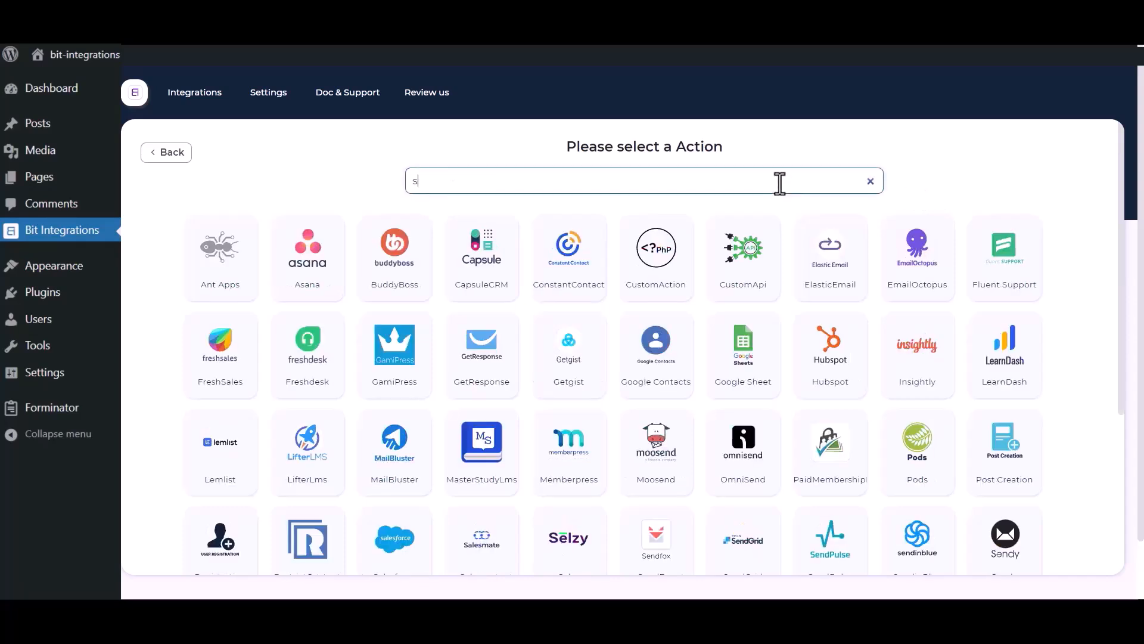
pyautogui.write('ales')
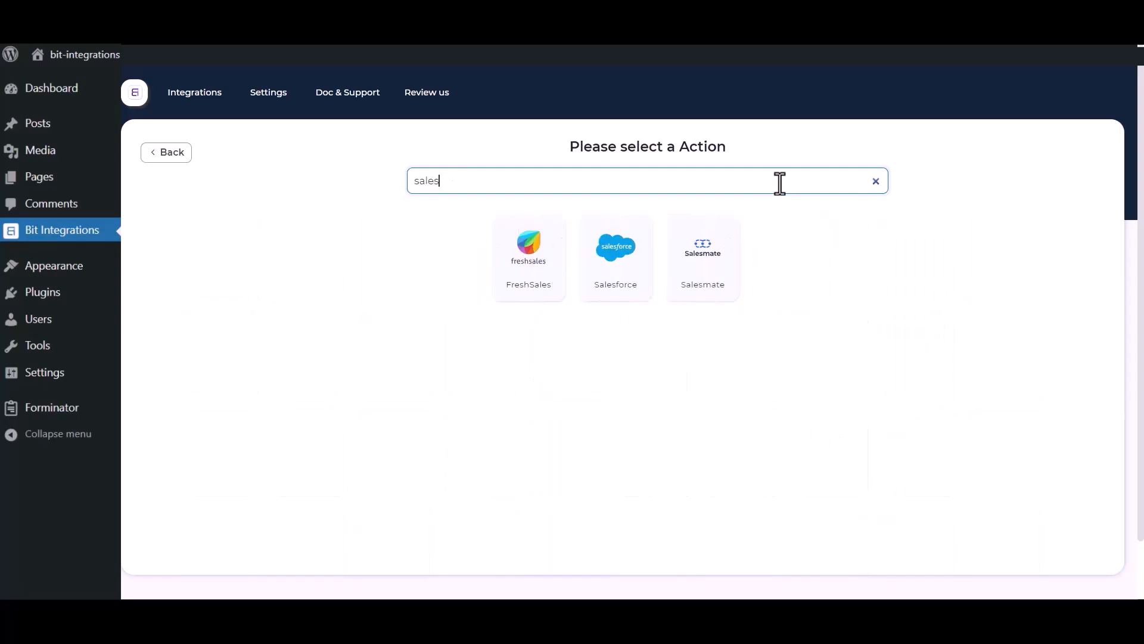
pyautogui.click(602, 275)
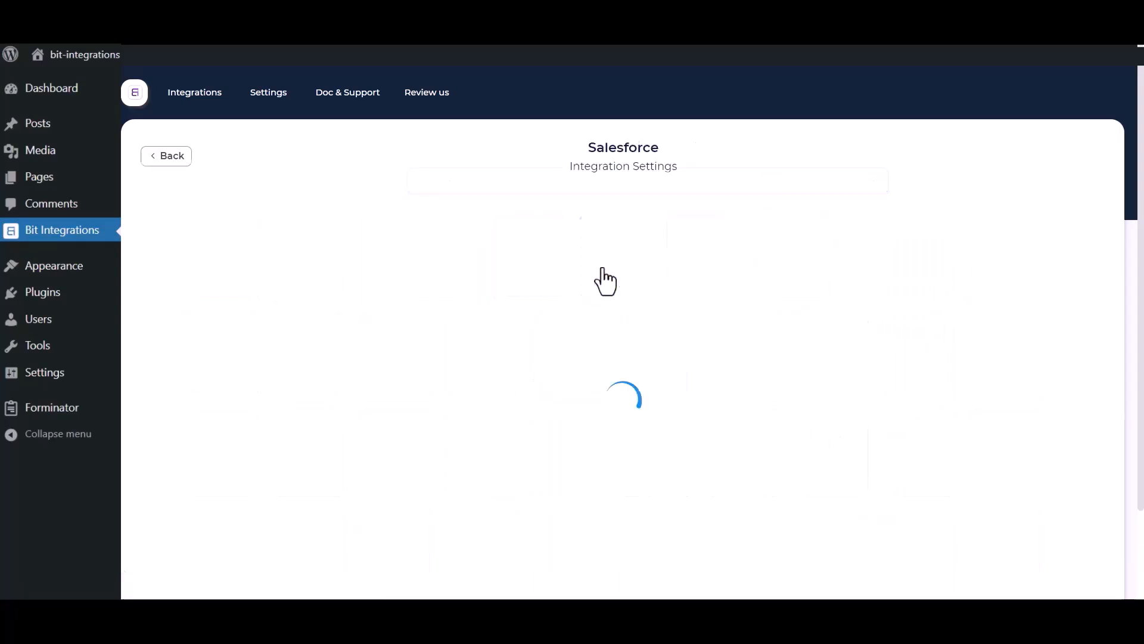
pyautogui.click(364, 226)
pyautogui.moveTo(364, 226); pyautogui.dragTo(282, 226)
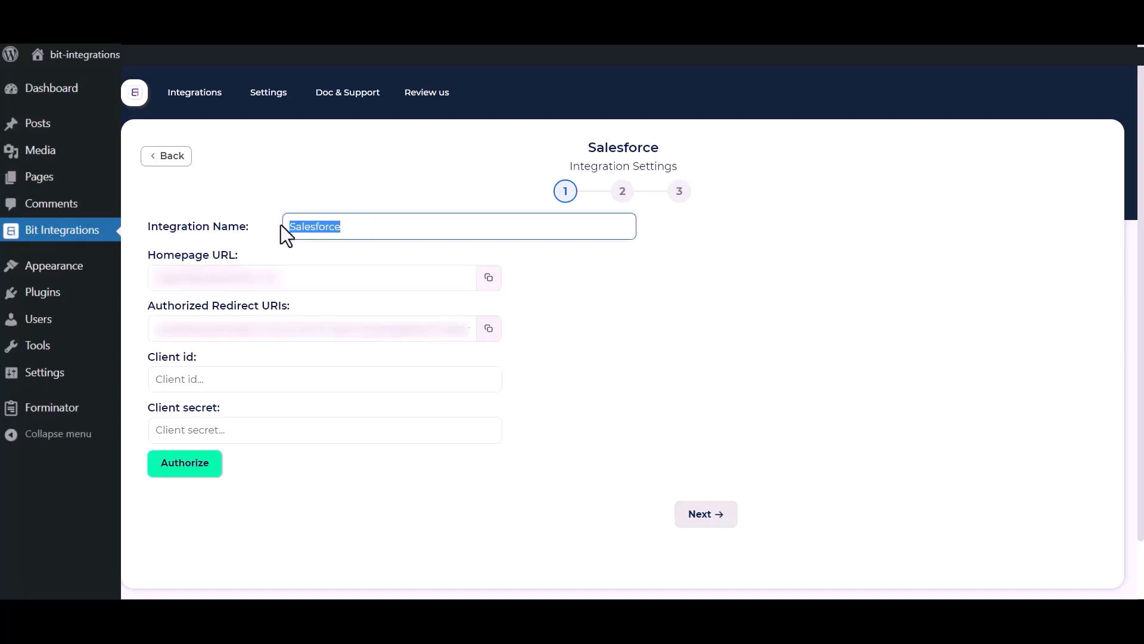
pyautogui.click(641, 429)
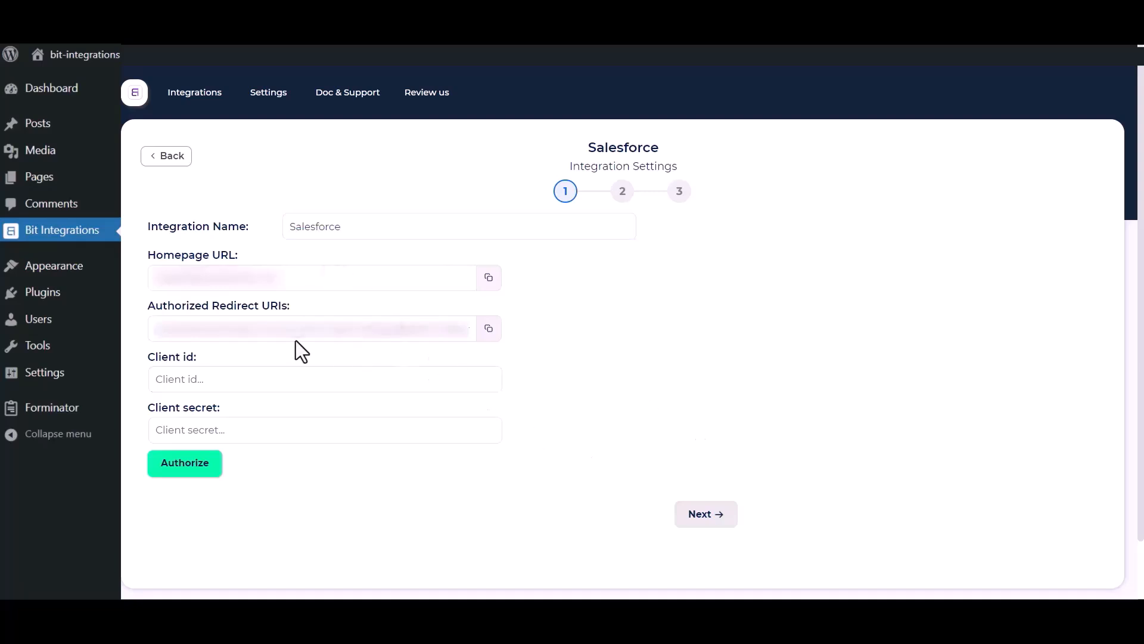
pyautogui.moveTo(145, 356); pyautogui.dragTo(209, 364)
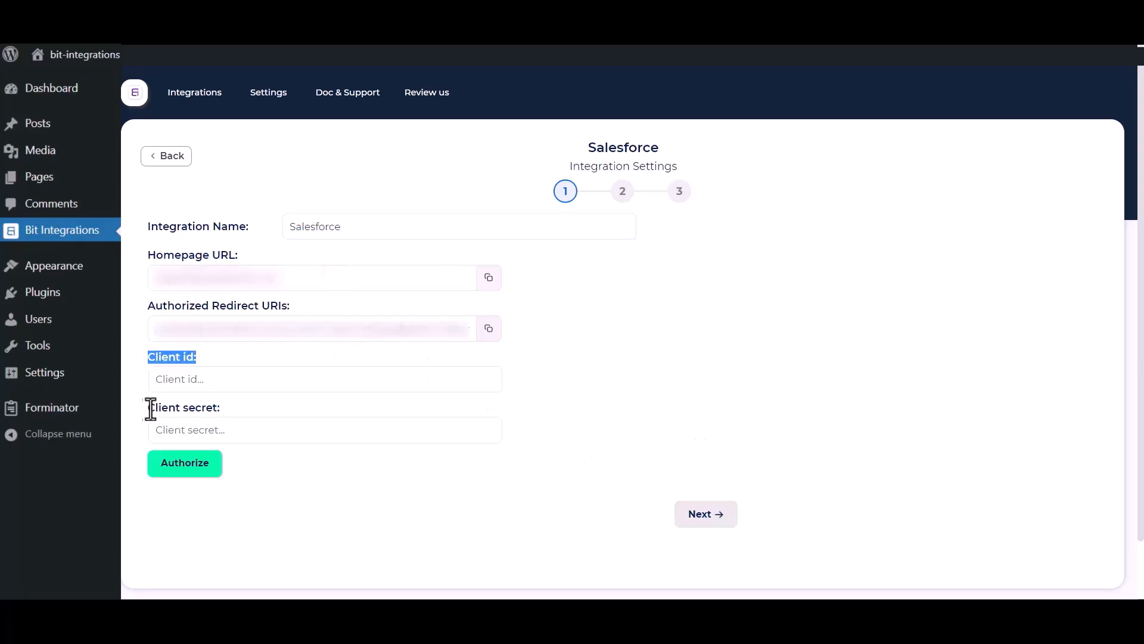
pyautogui.moveTo(147, 407); pyautogui.dragTo(239, 407)
pyautogui.click(609, 393)
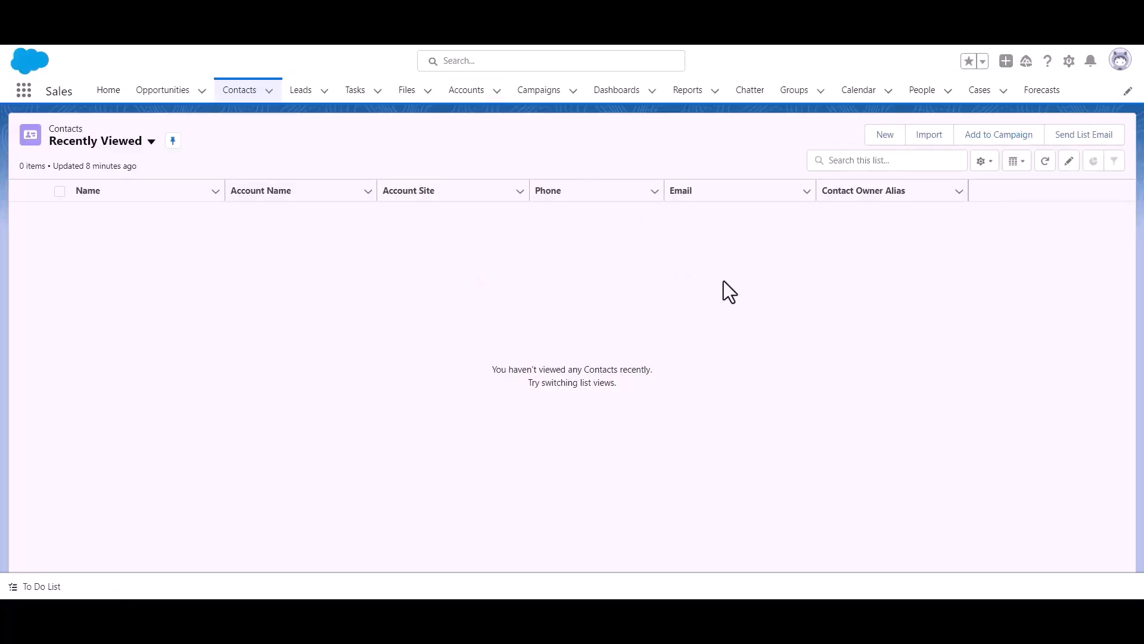
# Step: Go to Salesforce Setup and open App Manager under Platform Tools > Apps
pyautogui.click(1069, 61)
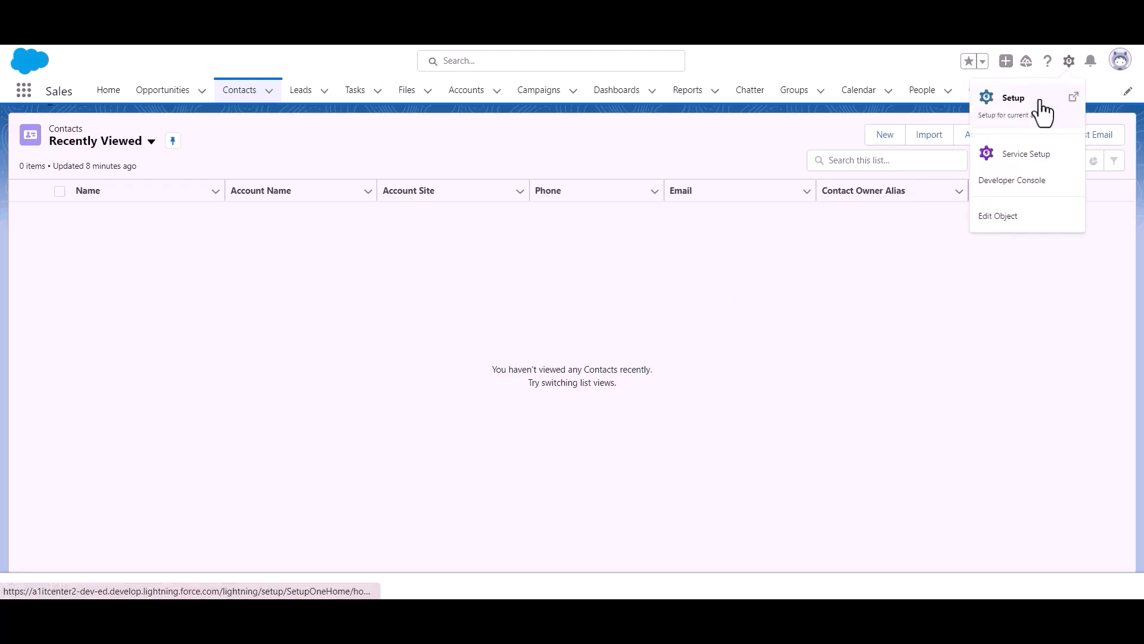
pyautogui.click(1037, 108)
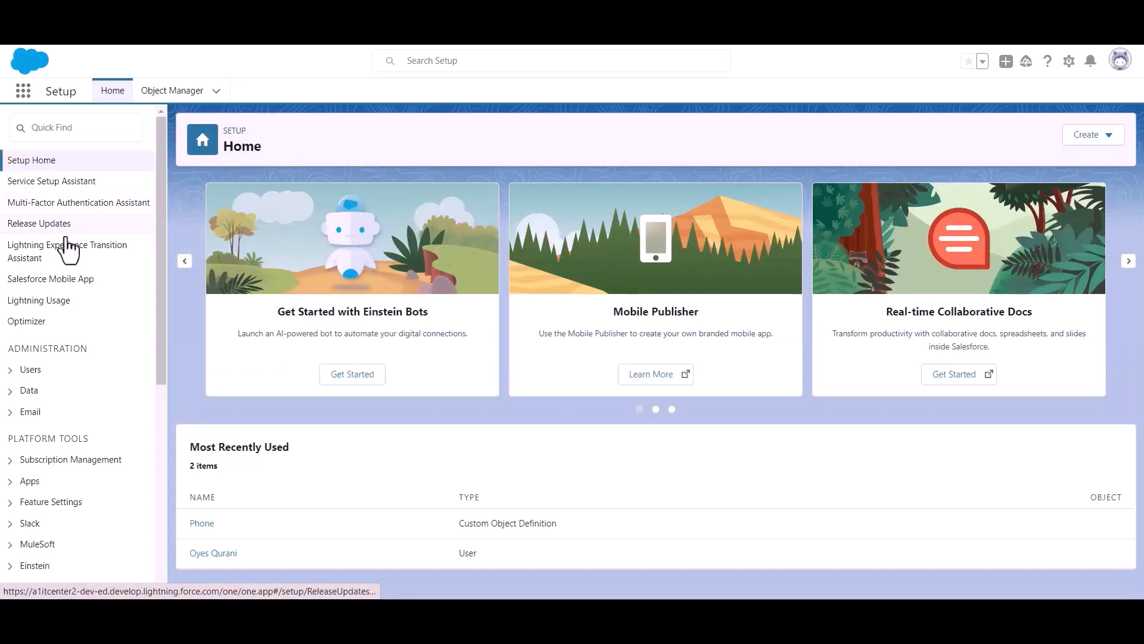
pyautogui.scroll(-3, 66, 241)
pyautogui.moveTo(14, 290); pyautogui.dragTo(117, 291)
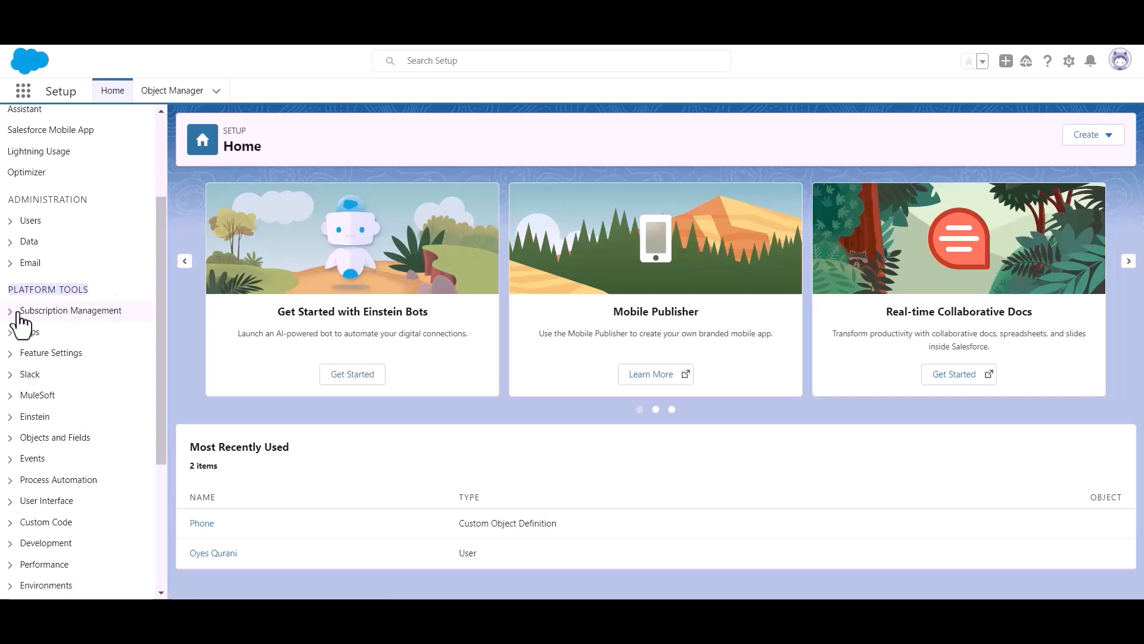
pyautogui.click(11, 333)
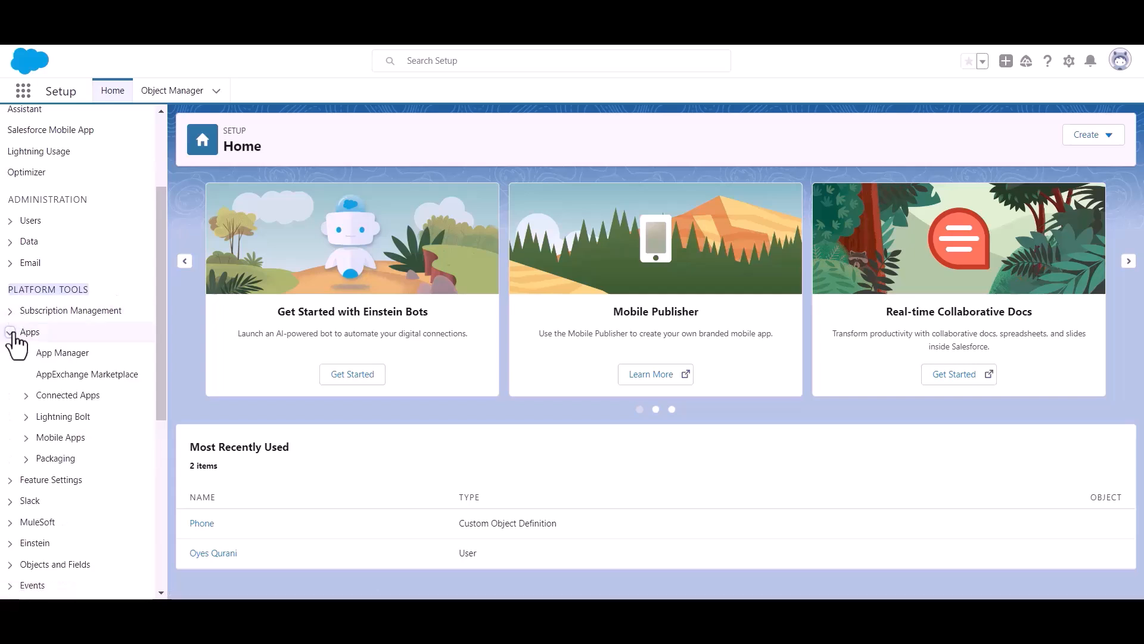
pyautogui.click(66, 358)
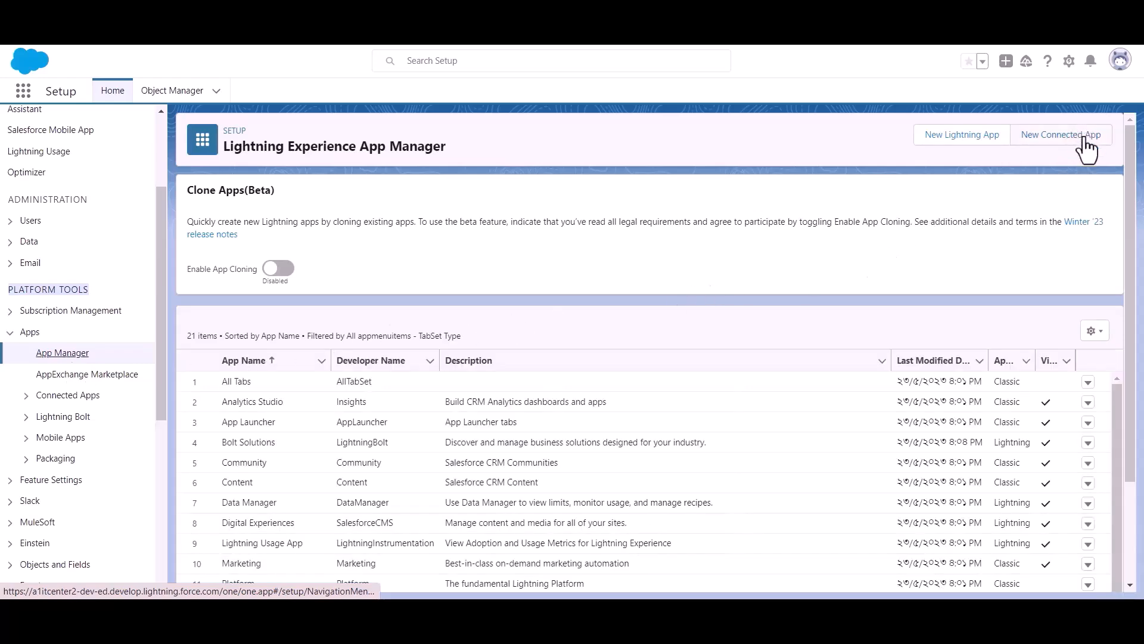
# Step: Start a new connected app named 'Bit Apps' and paste in the contact e-mail
pyautogui.click(1053, 145)
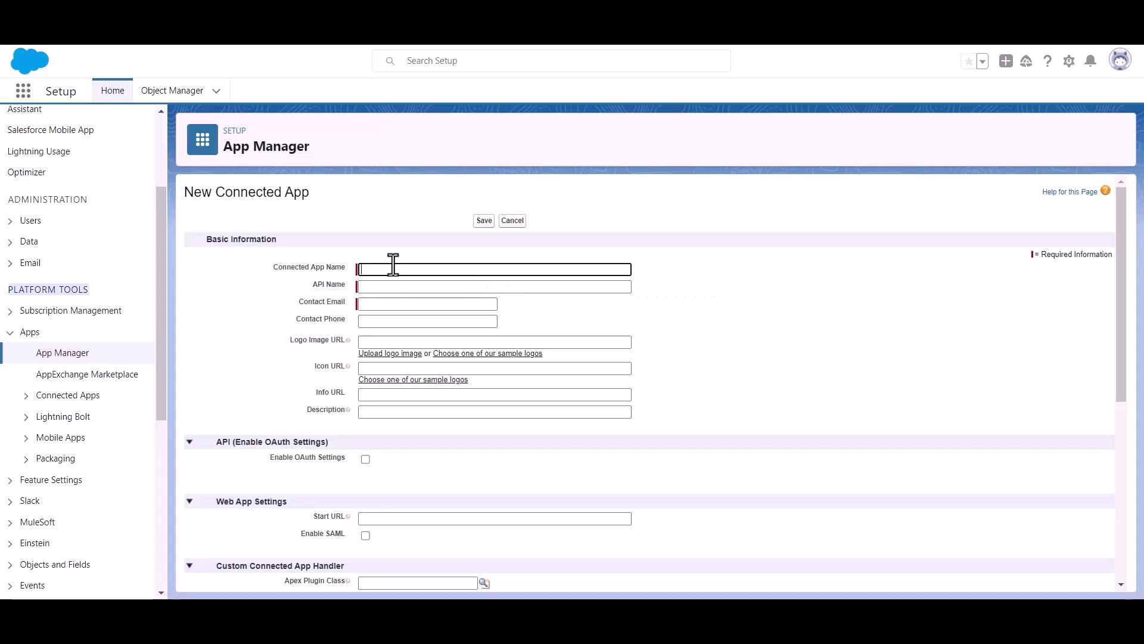
pyautogui.write('Bit Apps')
pyautogui.click(400, 304)
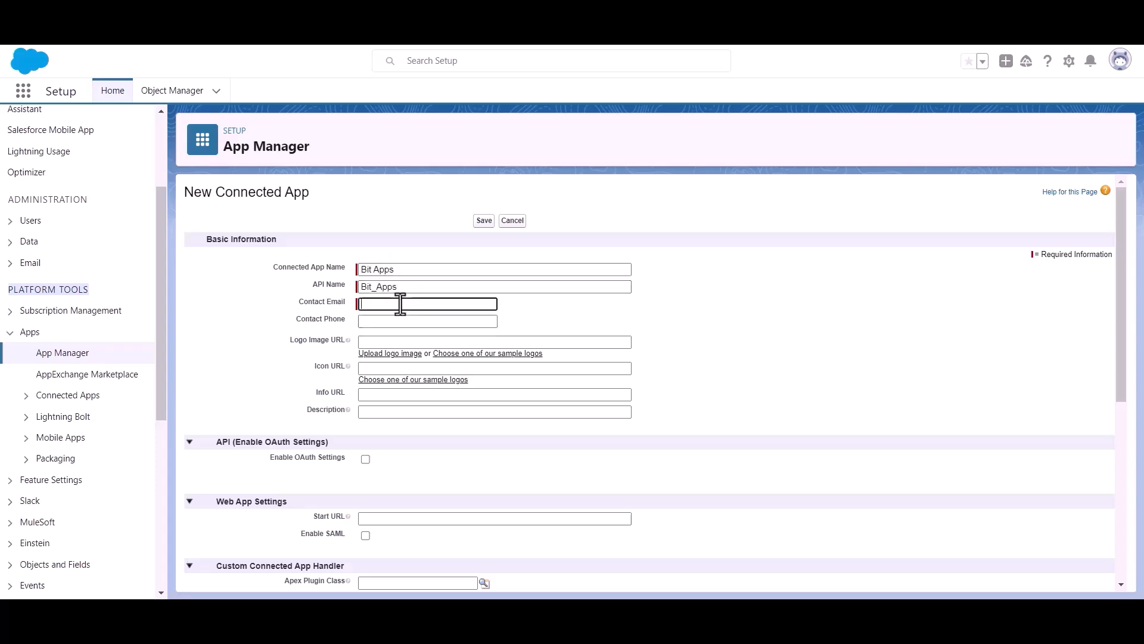
pyautogui.hotkey('ctrl', 'v')
pyautogui.click(557, 311)
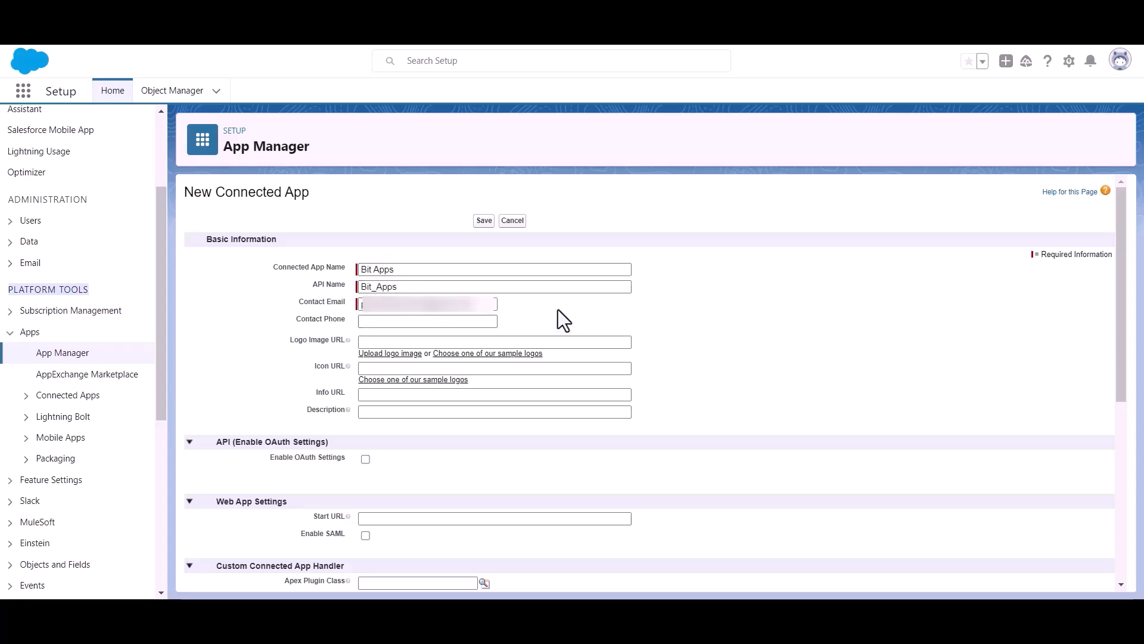
# Step: Enable OAuth settings for the app and focus the Callback URL field
pyautogui.scroll(-1, 557, 306)
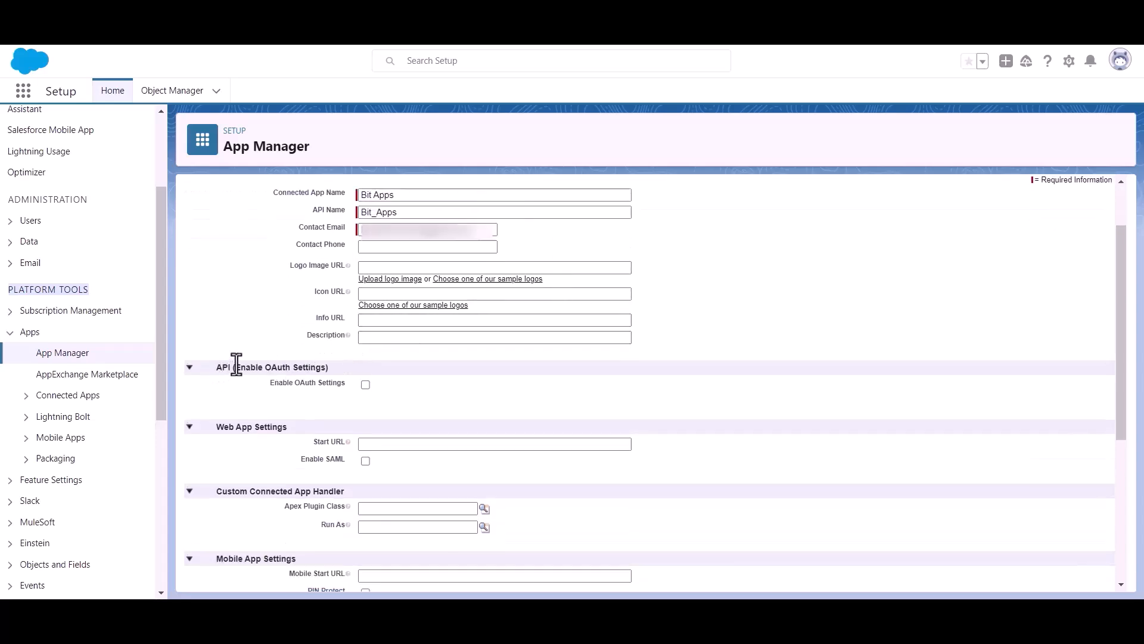
pyautogui.moveTo(236, 366); pyautogui.dragTo(346, 364)
pyautogui.click(441, 398)
pyautogui.click(365, 385)
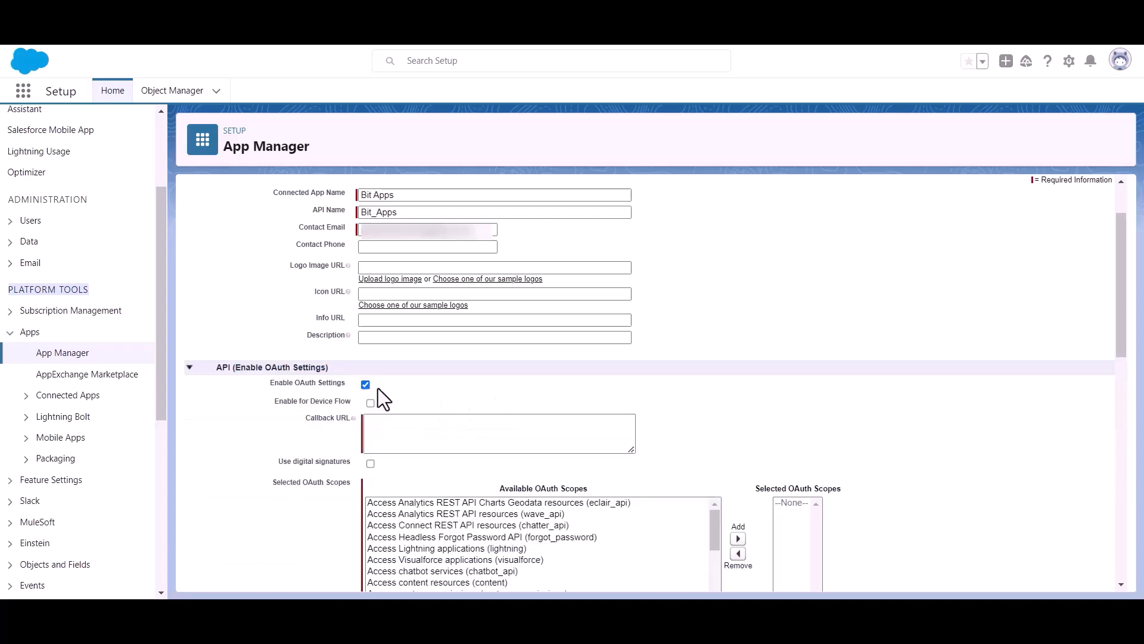
pyautogui.scroll(-1, 377, 398)
pyautogui.click(400, 352)
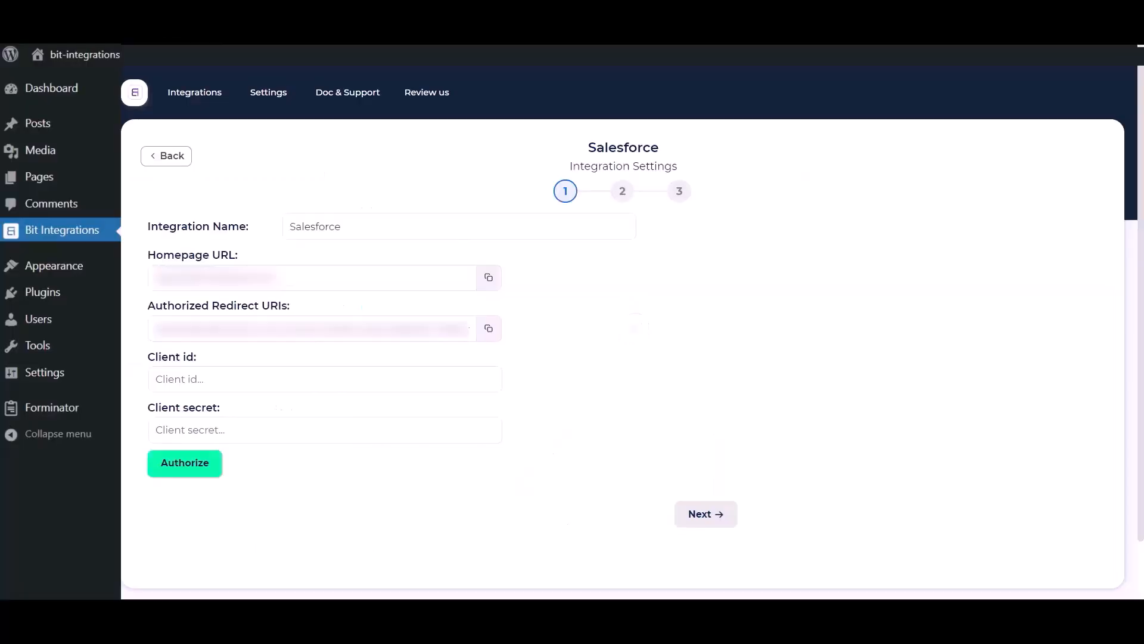
# Step: Copy the Authorized Redirect URI from Bit Integrations' Salesforce settings
pyautogui.click(488, 334)
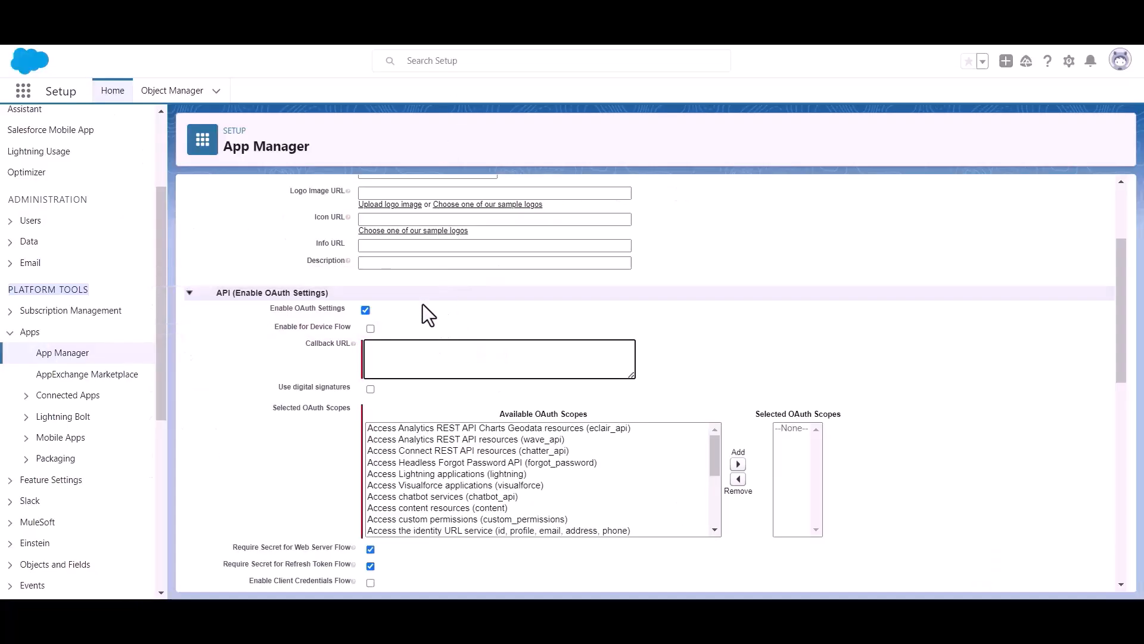
# Step: Paste the redirect URI as Callback URL and add the Full access (full) scope
pyautogui.hotkey('ctrl', 'v')
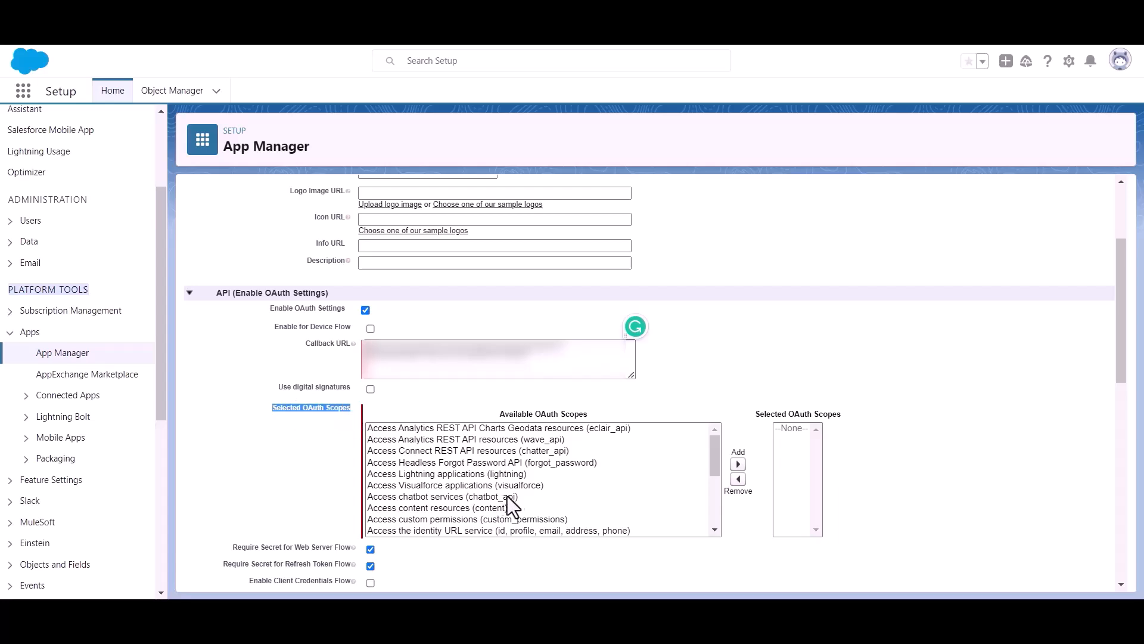
pyautogui.scroll(-6, 504, 489)
pyautogui.scroll(2, 505, 481)
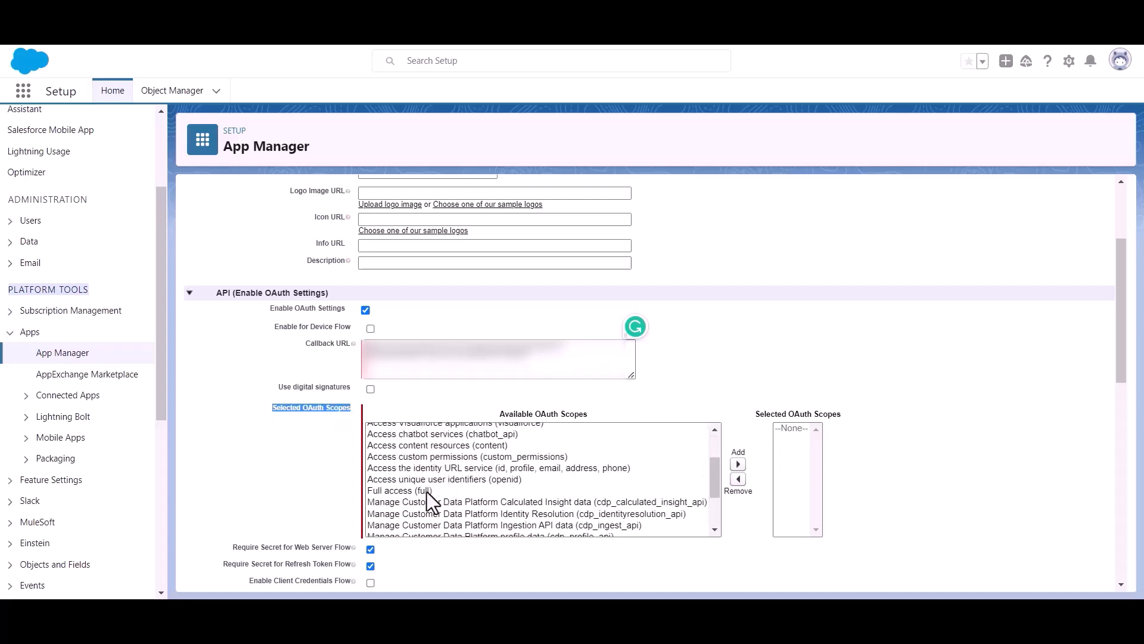
pyautogui.click(387, 488)
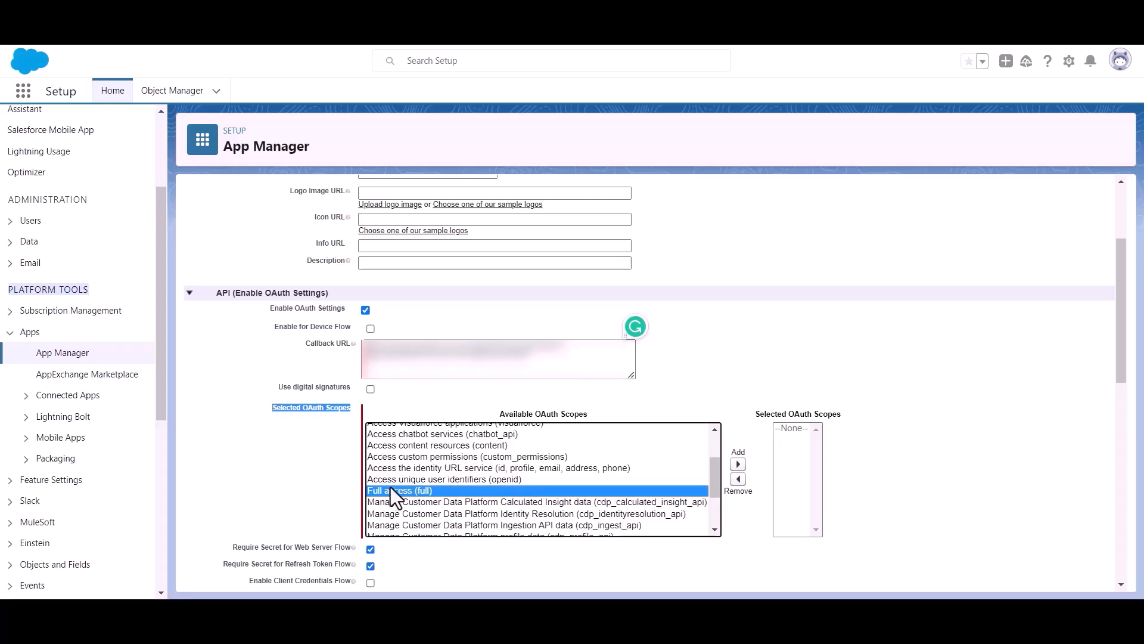
pyautogui.click(738, 463)
# Step: Save the Bit Apps connected app
pyautogui.scroll(-3, 570, 431)
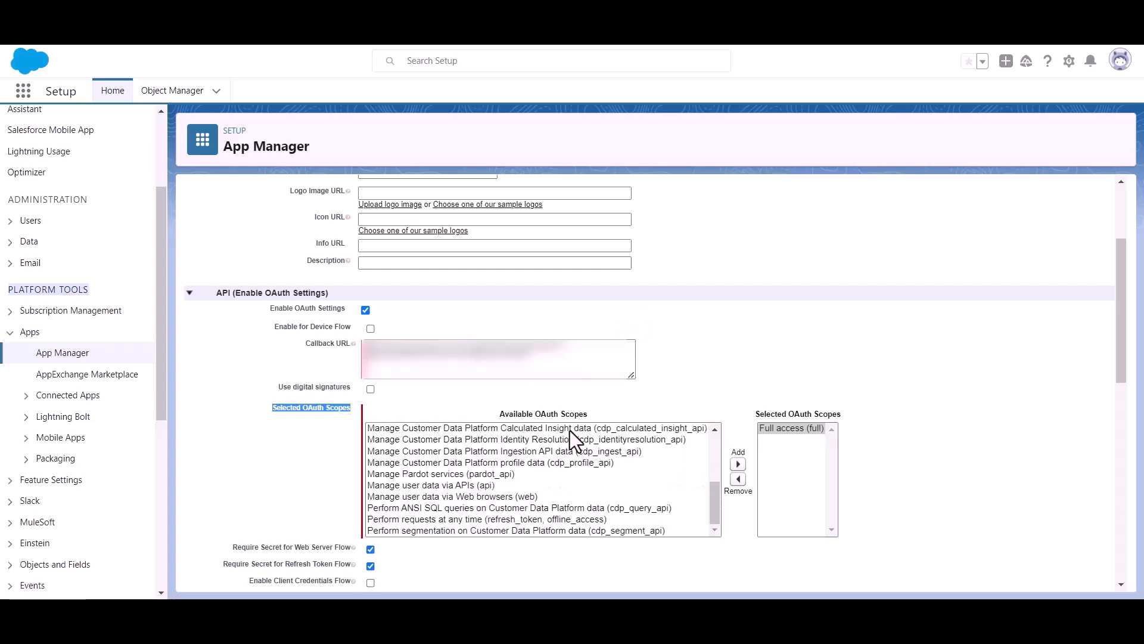
pyautogui.scroll(-10, 417, 444)
pyautogui.scroll(-2, 388, 438)
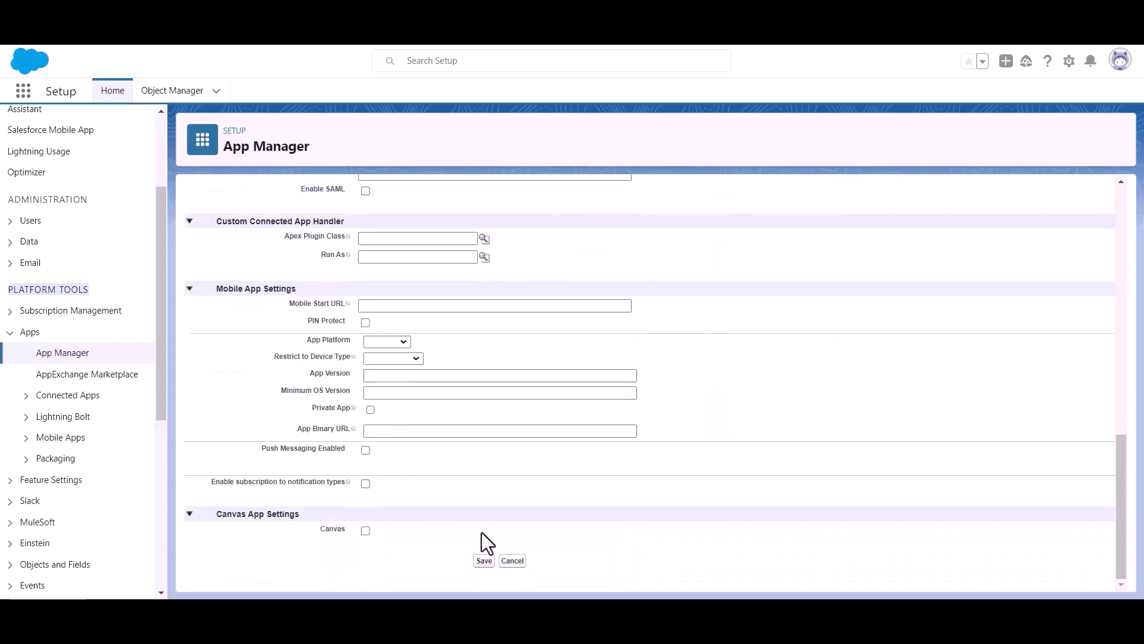
pyautogui.click(484, 561)
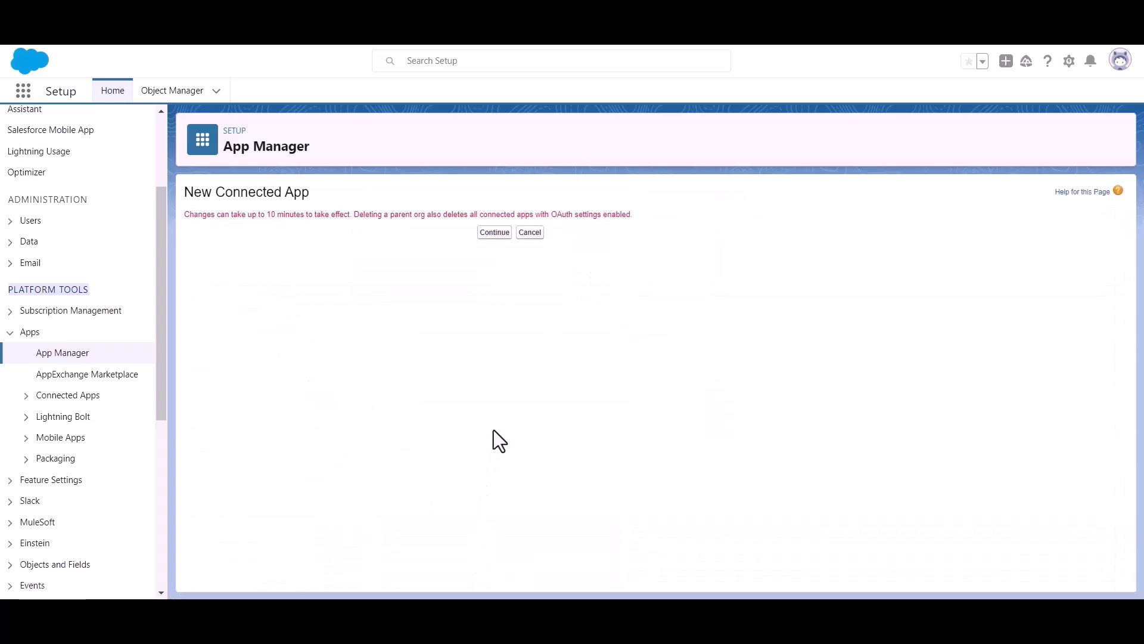
# Step: Continue past the save notice and review the warning about changes taking effect
pyautogui.click(483, 233)
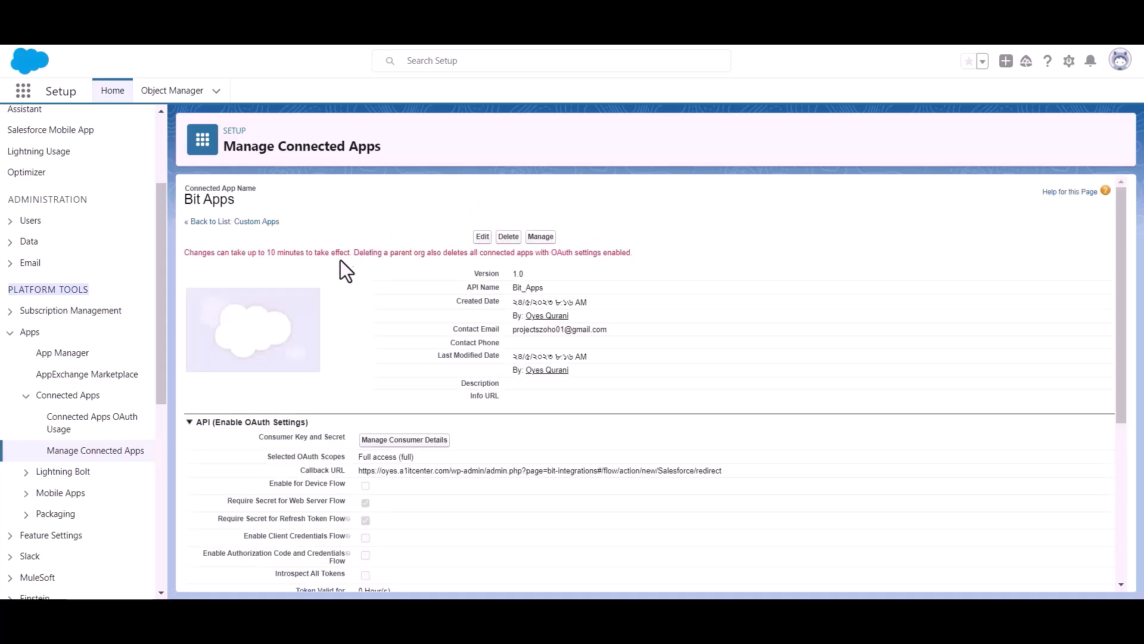
pyautogui.tripleClick(293, 255)
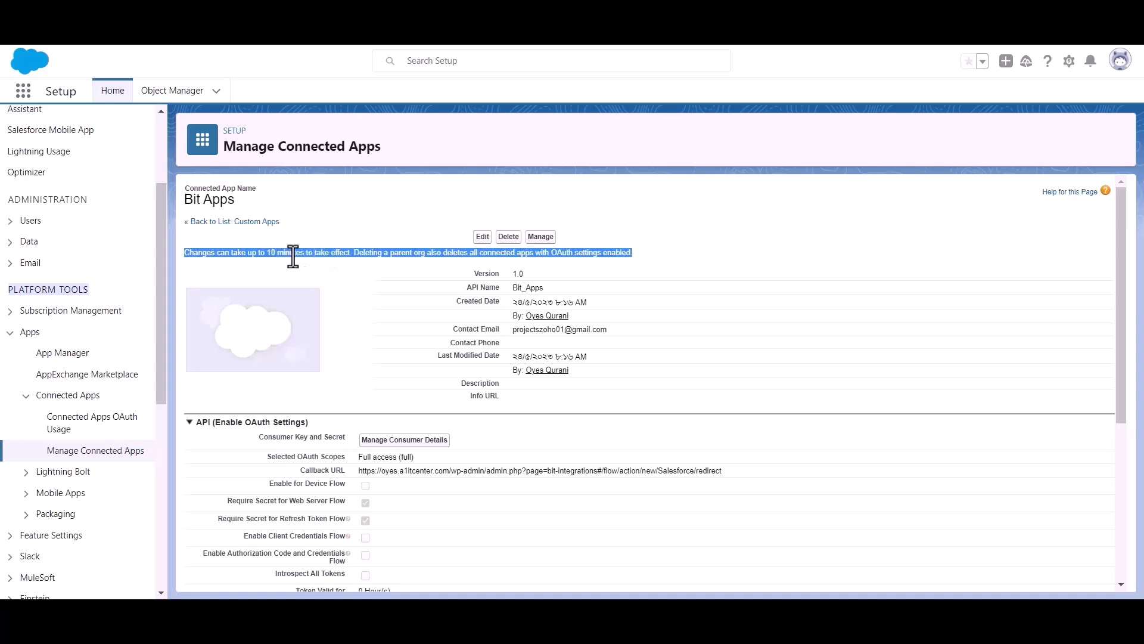
pyautogui.click(362, 262)
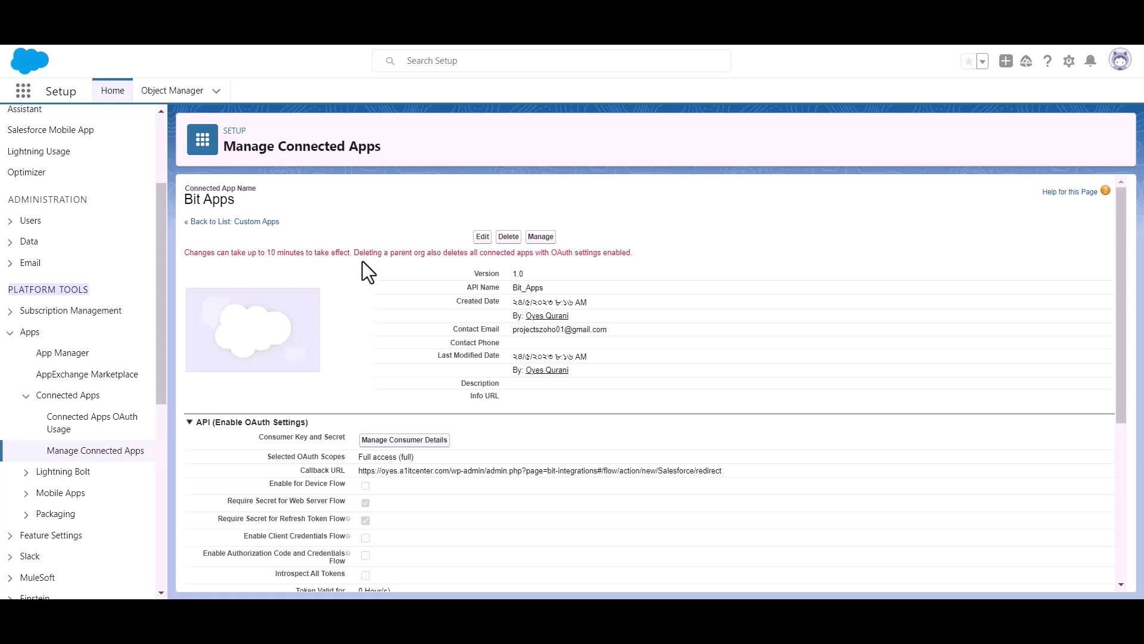
pyautogui.scroll(-1, 361, 262)
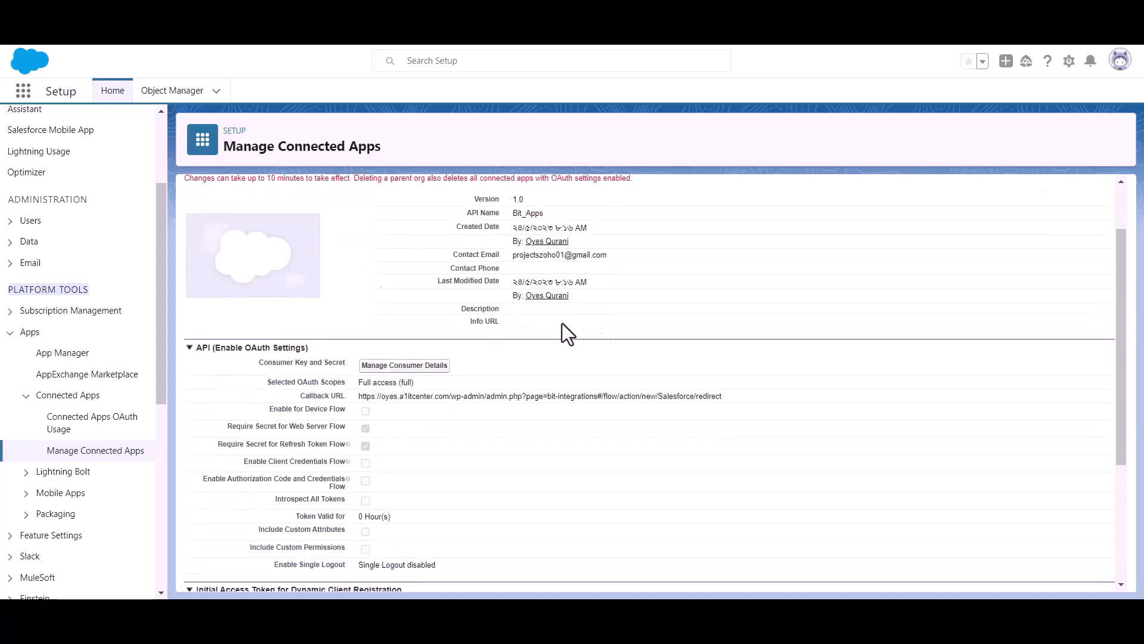
# Step: Open Manage Consumer Details and verify with the emailed code to reveal the consumer key
pyautogui.click(403, 367)
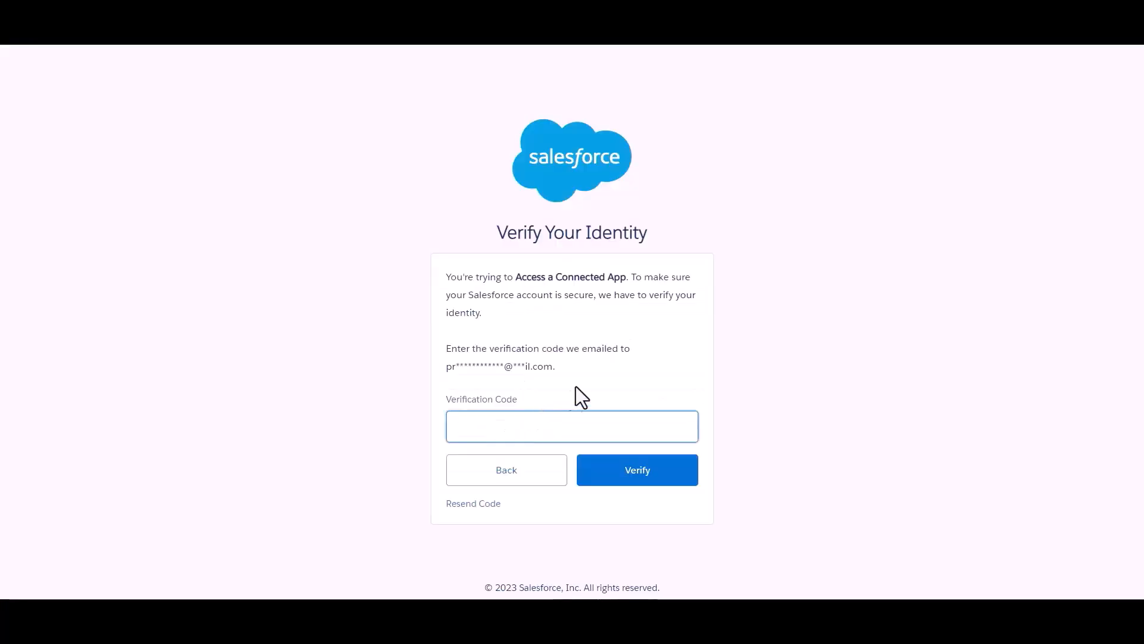
pyautogui.click(543, 436)
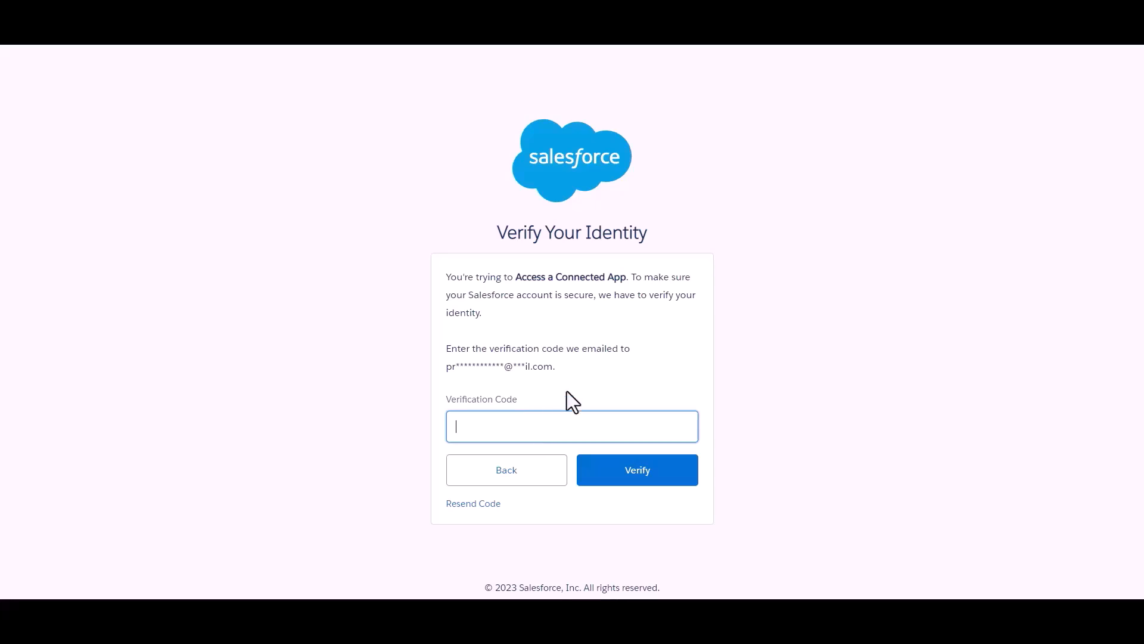
pyautogui.click(596, 374)
pyautogui.click(590, 424)
pyautogui.hotkey('ctrl', 'v')
pyautogui.click(629, 370)
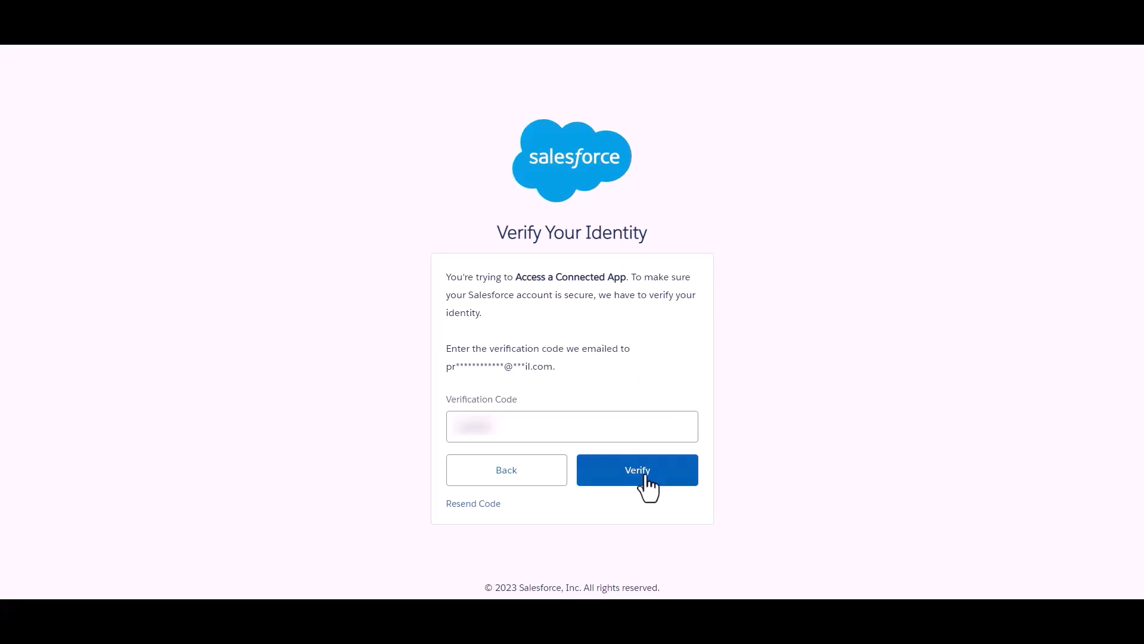
pyautogui.click(646, 480)
pyautogui.scroll(-1, 532, 286)
pyautogui.moveTo(282, 246); pyautogui.dragTo(343, 284)
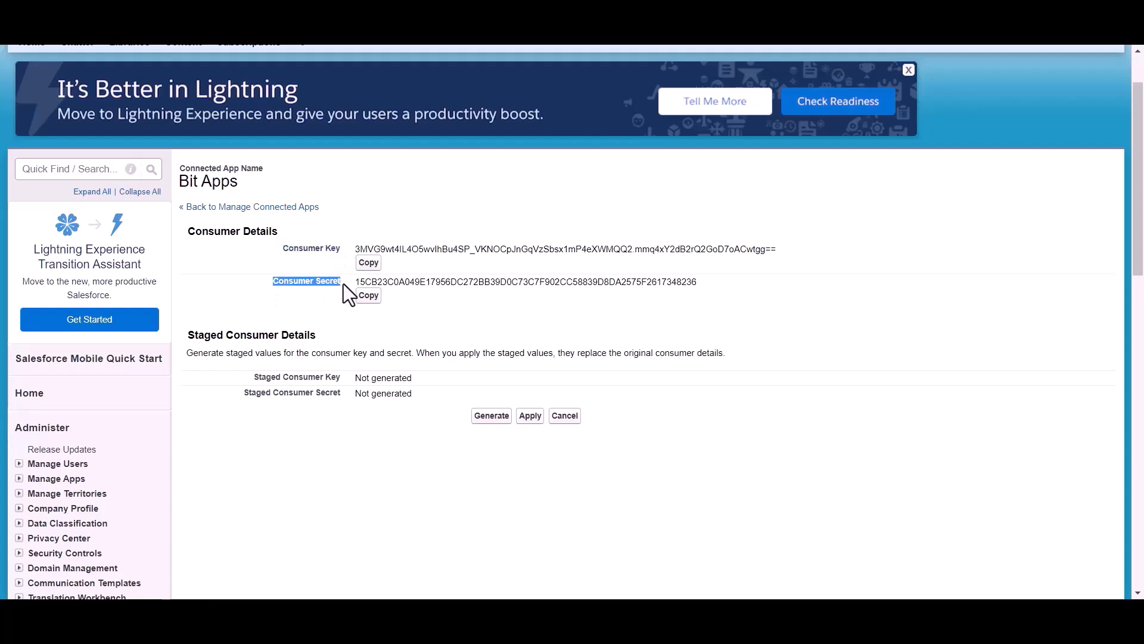
# Step: Paste the consumer key into Client id and the consumer secret into Client secret
pyautogui.click(406, 313)
pyautogui.scroll(2, 406, 312)
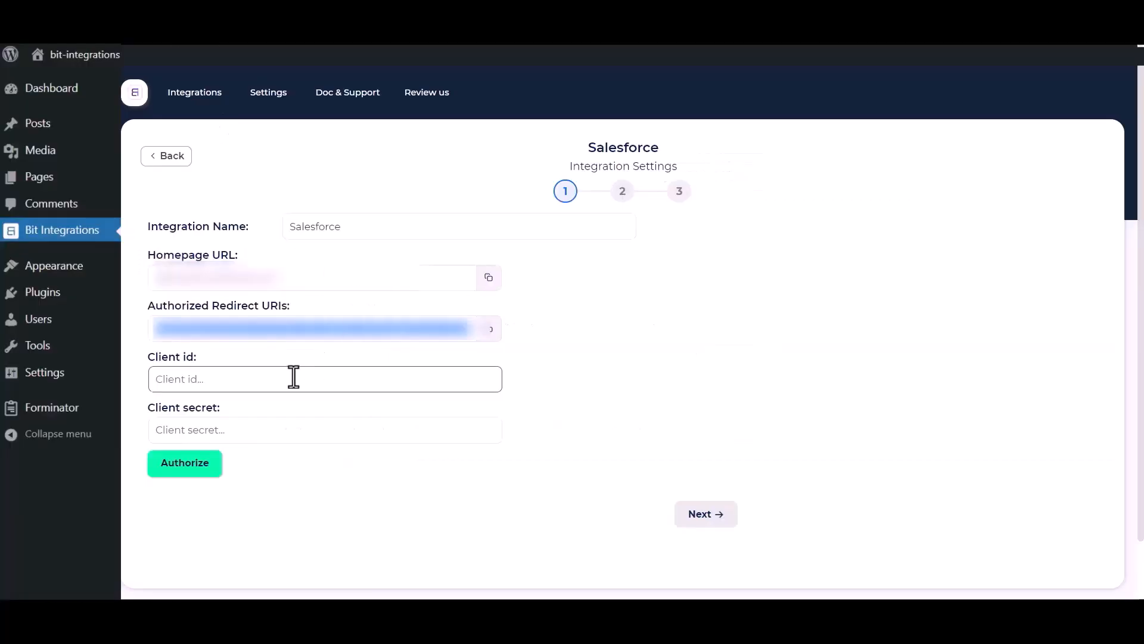
pyautogui.click(265, 374)
pyautogui.hotkey('ctrl', 'v')
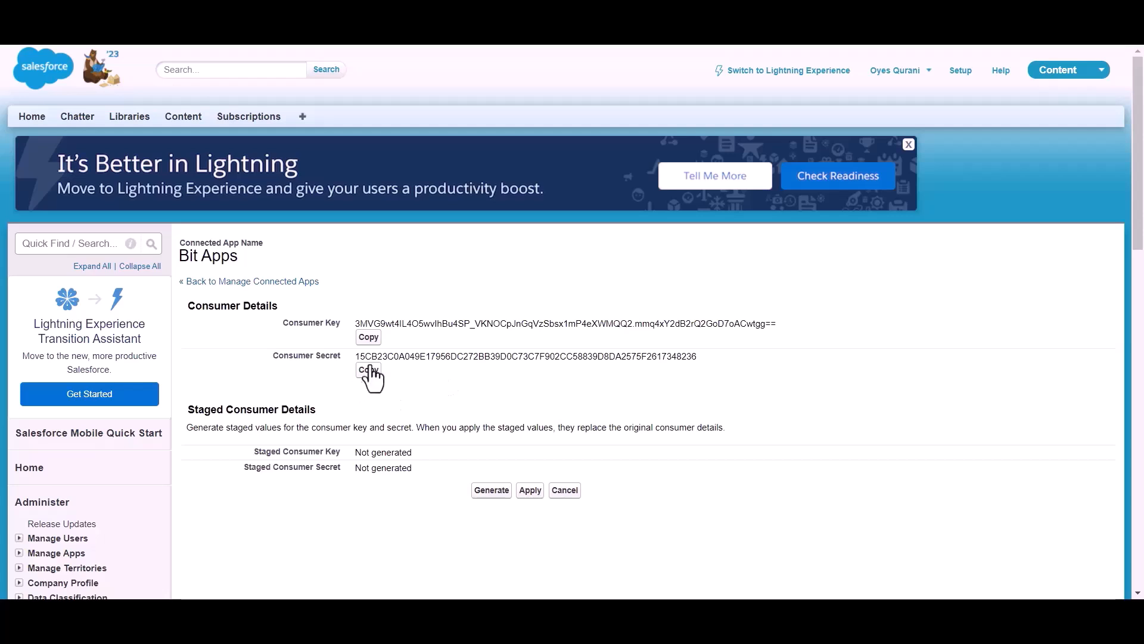
pyautogui.click(371, 376)
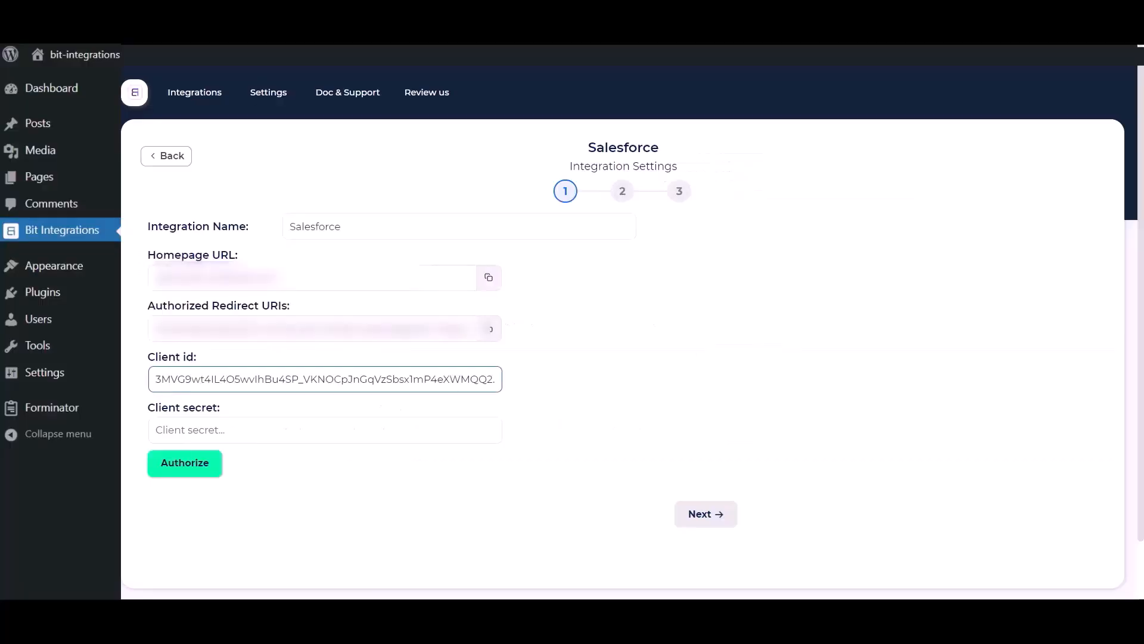
pyautogui.click(324, 427)
pyautogui.hotkey('ctrl', 'v')
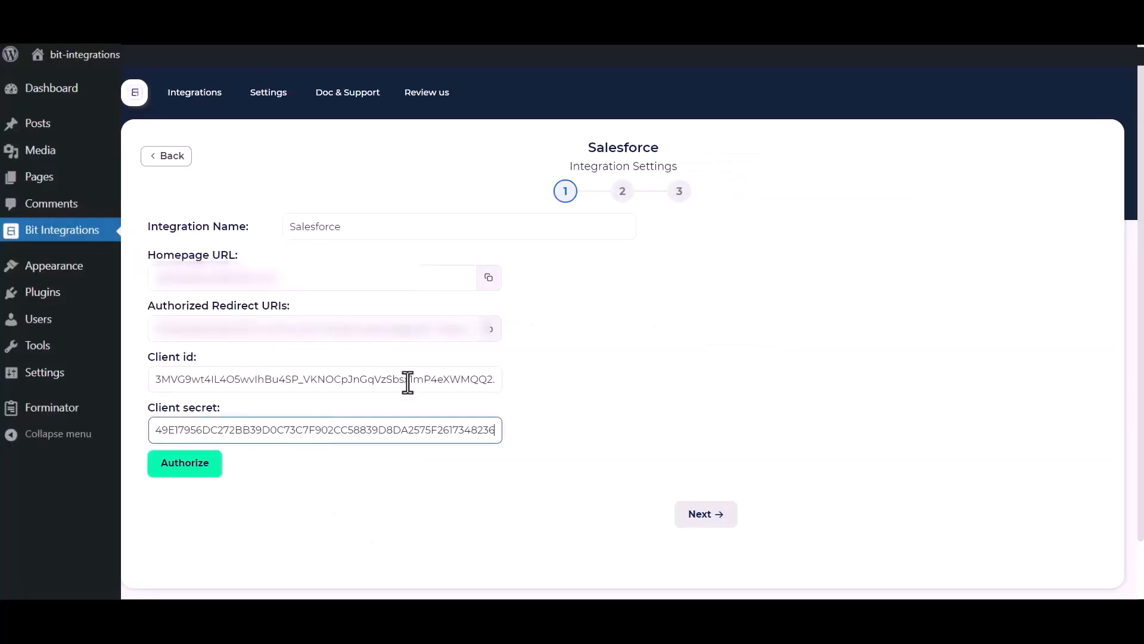
pyautogui.click(271, 498)
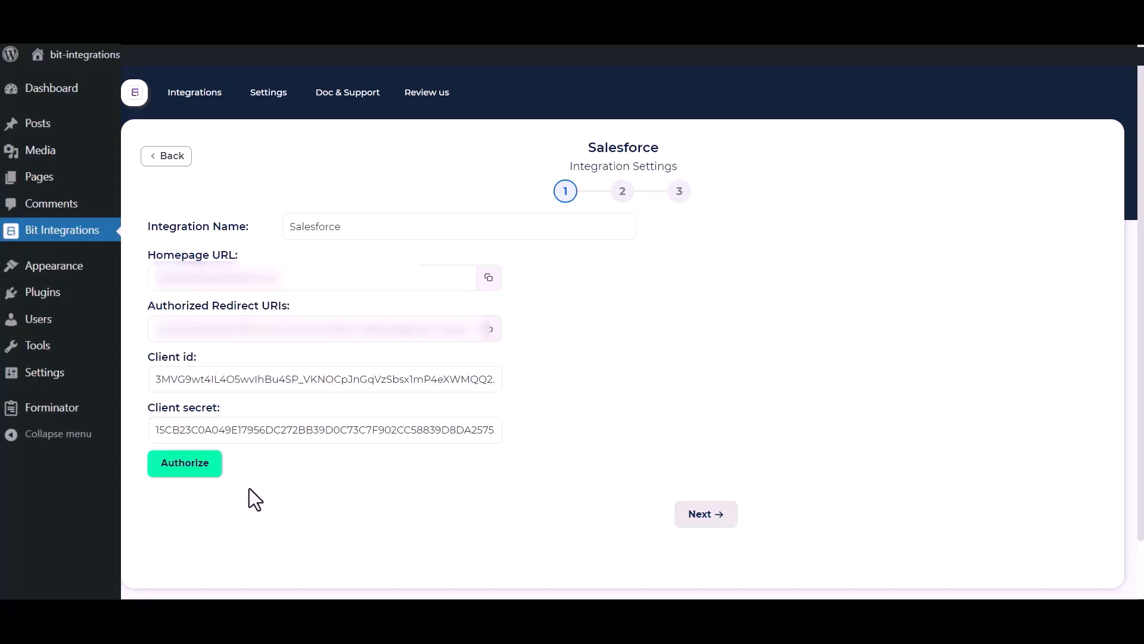
# Step: Authorize the Salesforce connection, allow Bit Apps access, and continue to step 2
pyautogui.click(170, 469)
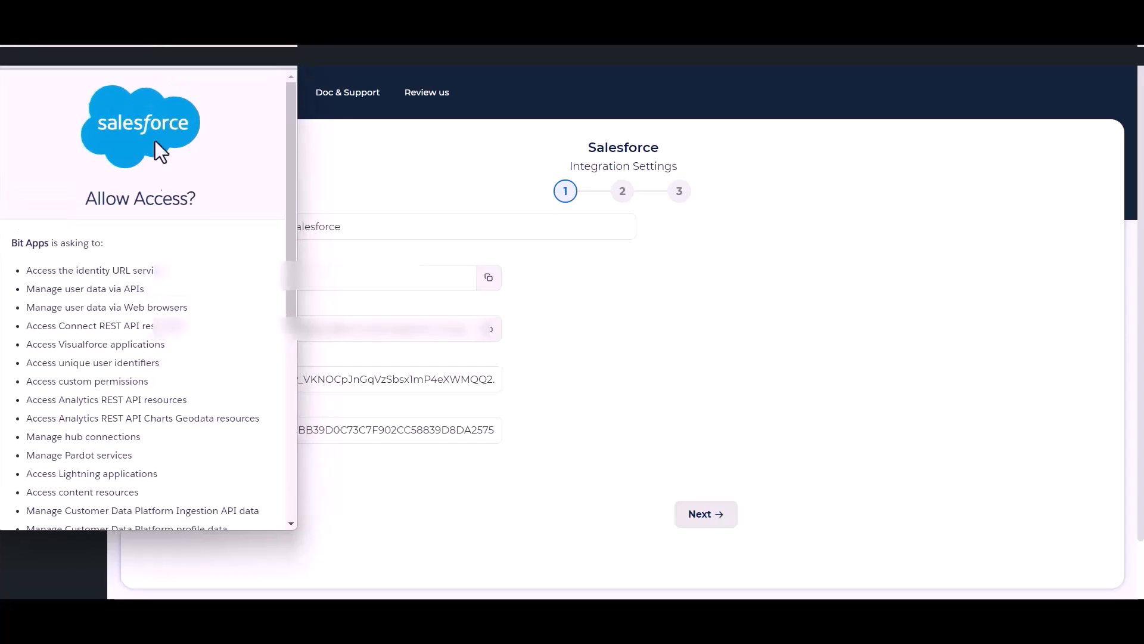
pyautogui.scroll(-5, 177, 295)
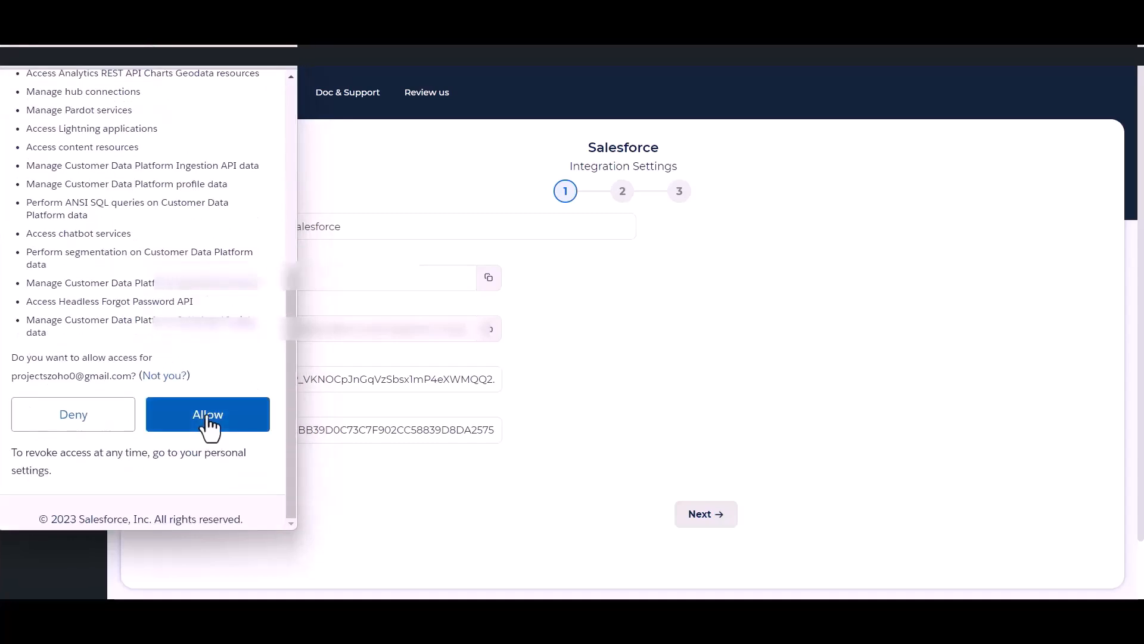
pyautogui.click(208, 417)
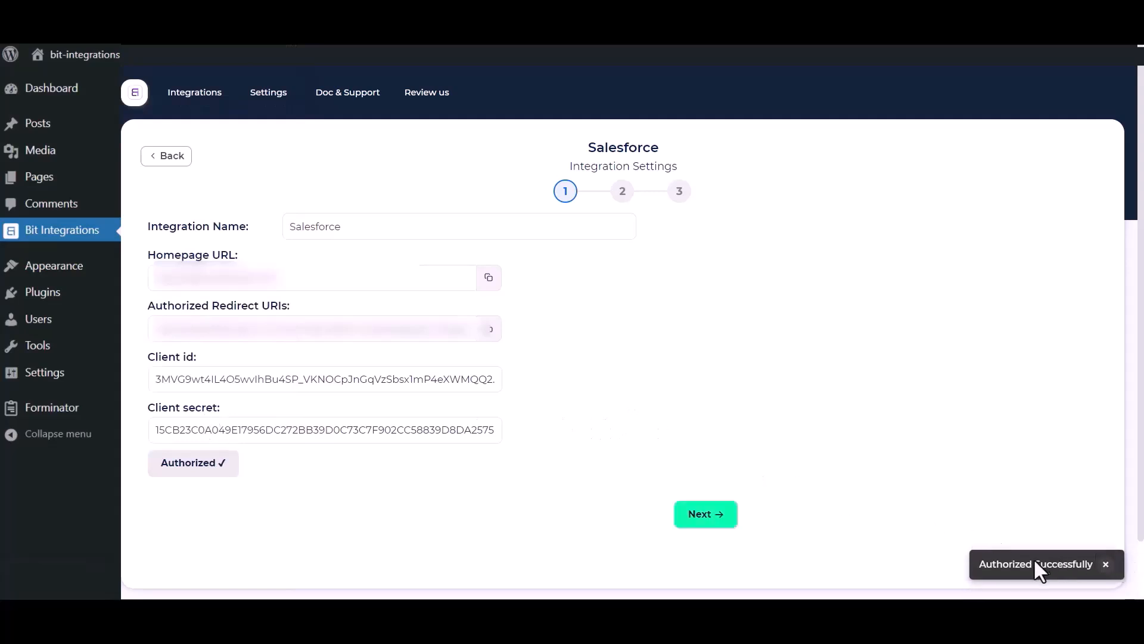
pyautogui.click(708, 516)
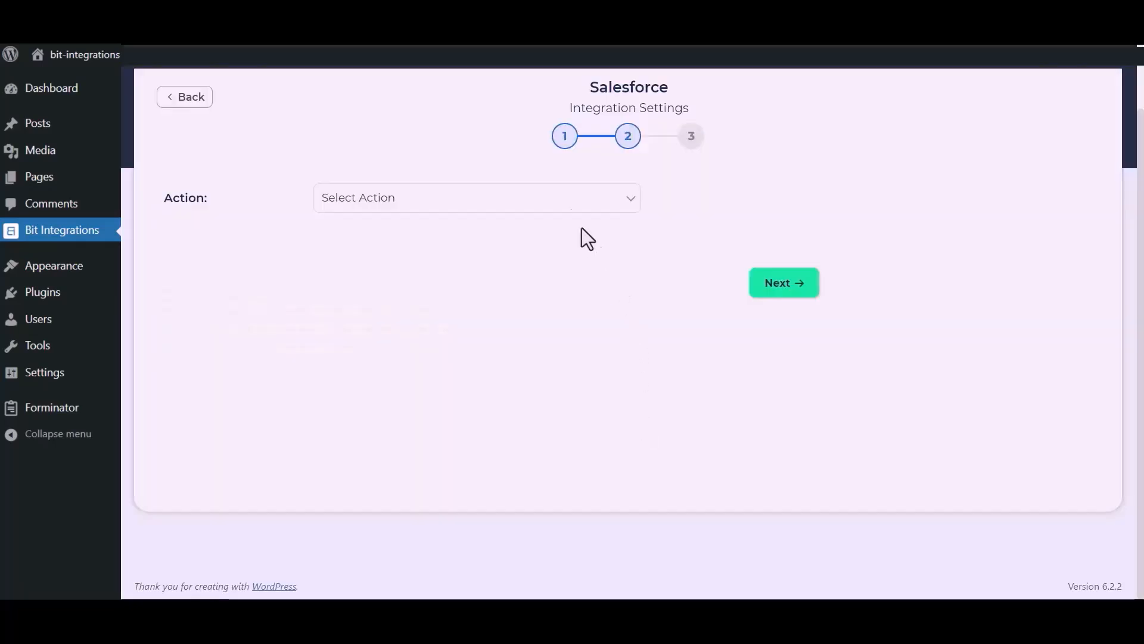
# Step: Choose Create lead and map Name to Last Name and Email to Email
pyautogui.click(563, 204)
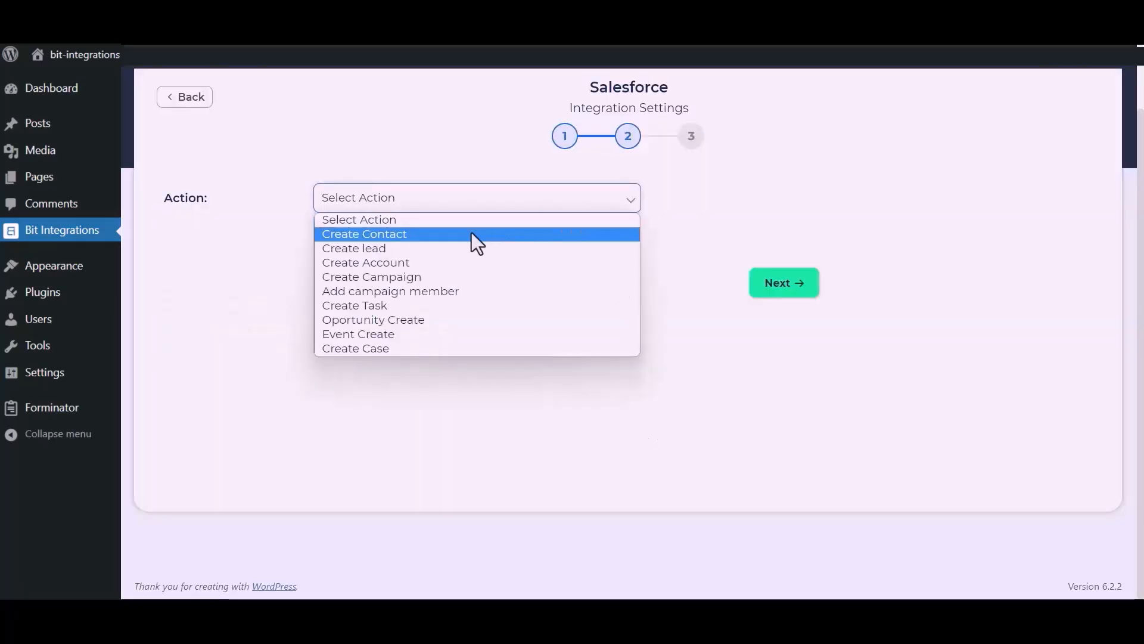
pyautogui.click(399, 251)
pyautogui.click(385, 312)
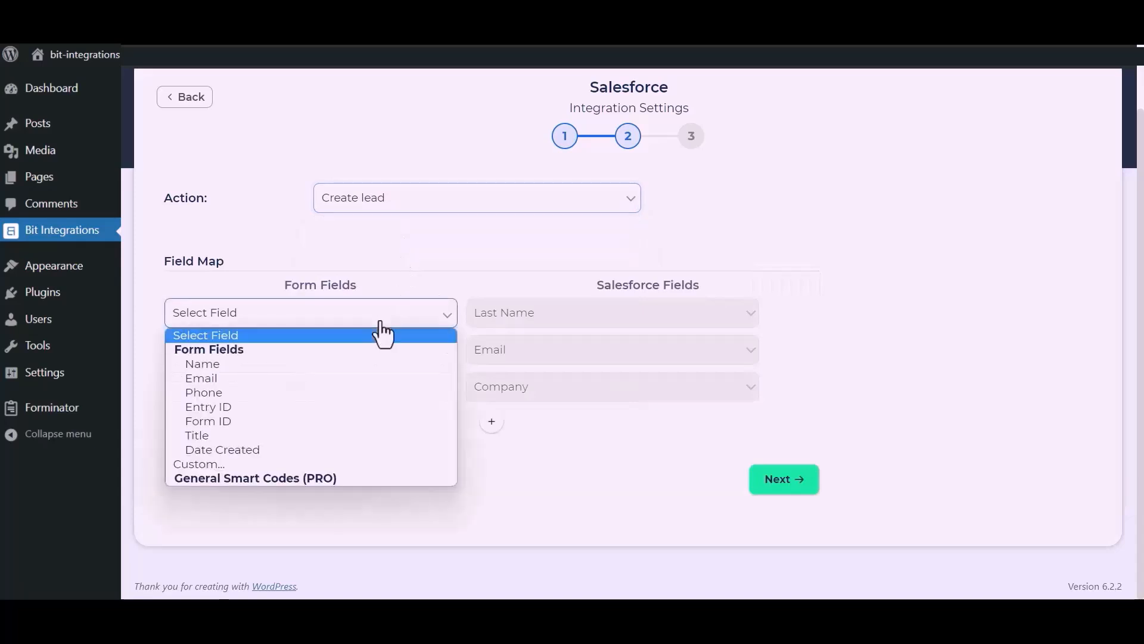
pyautogui.click(270, 365)
pyautogui.click(303, 360)
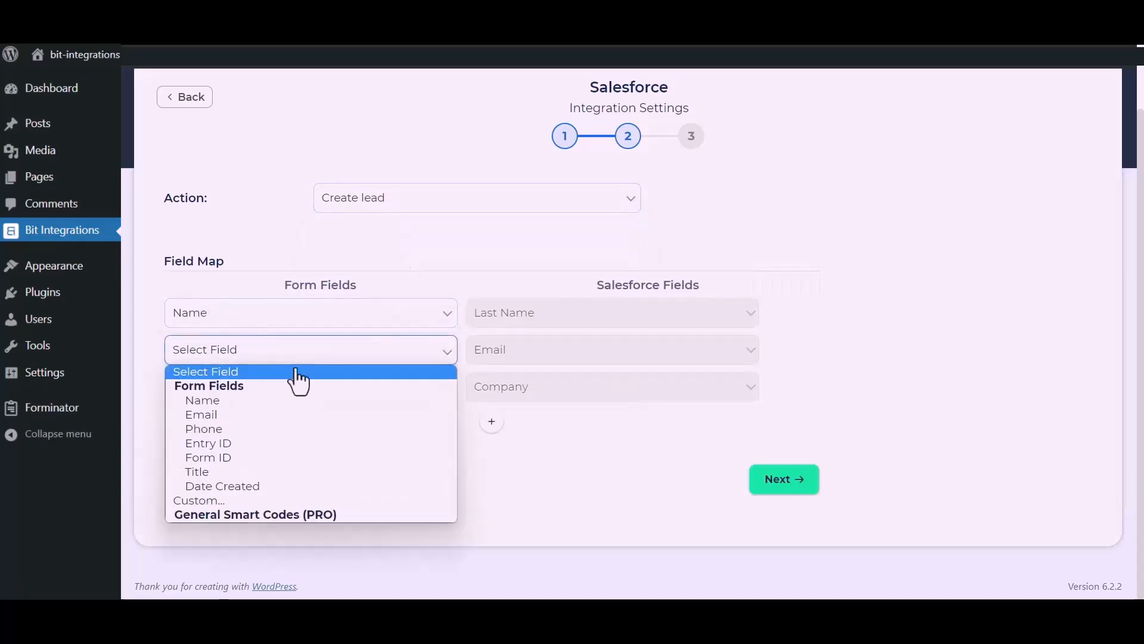
pyautogui.click(237, 409)
# Step: Map Company to the custom value 'Bit Apps'
pyautogui.click(266, 396)
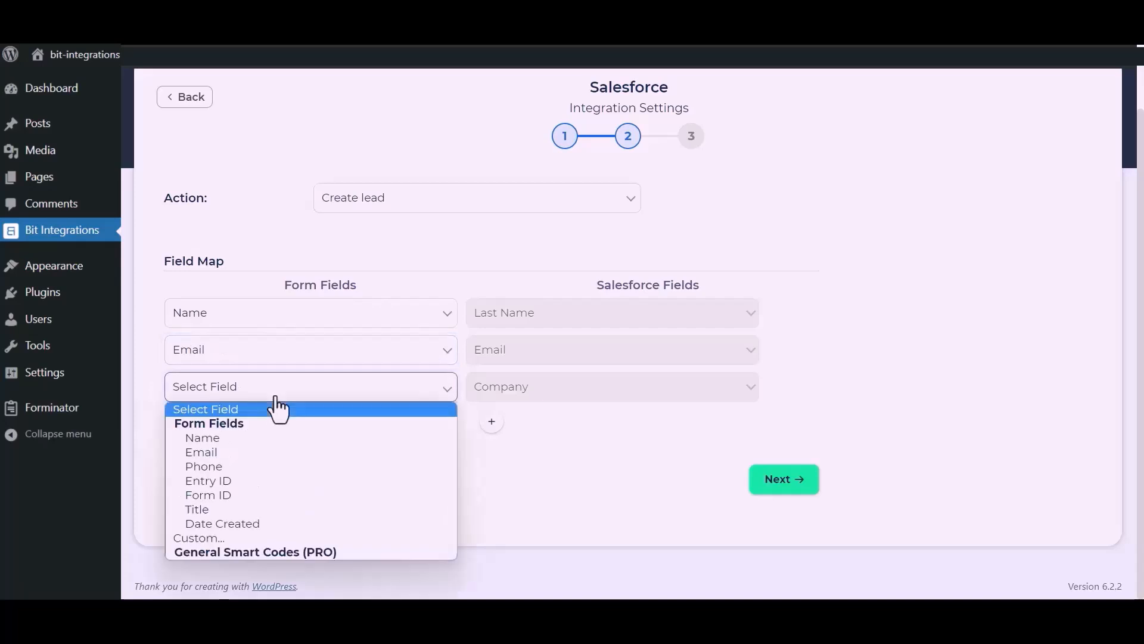
pyautogui.click(205, 539)
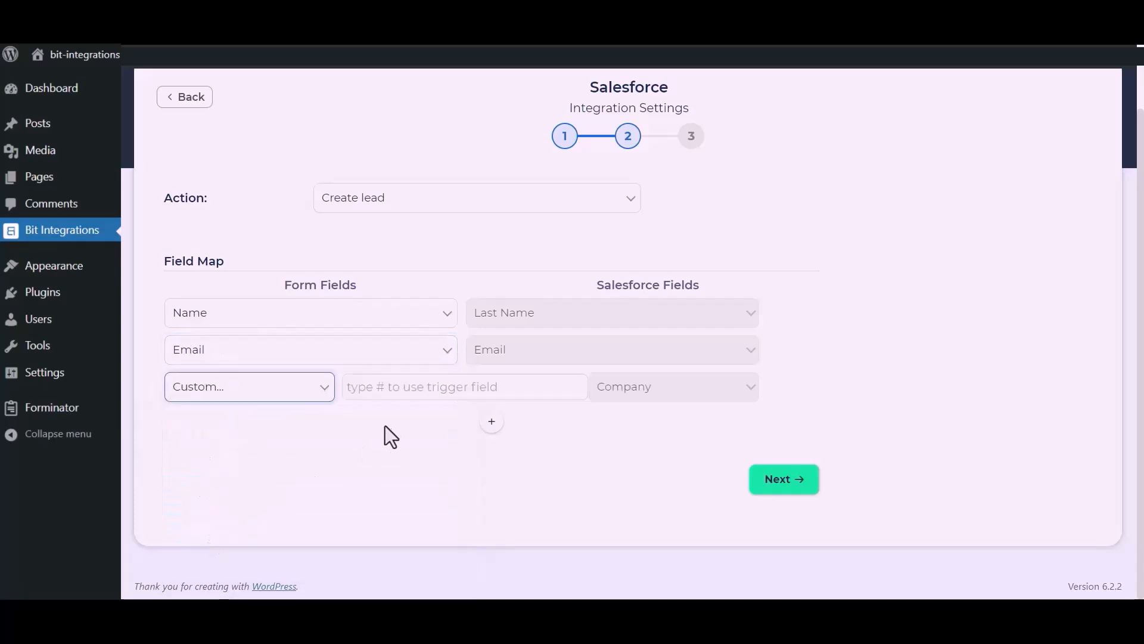
pyautogui.click(401, 396)
pyautogui.write('Bi')
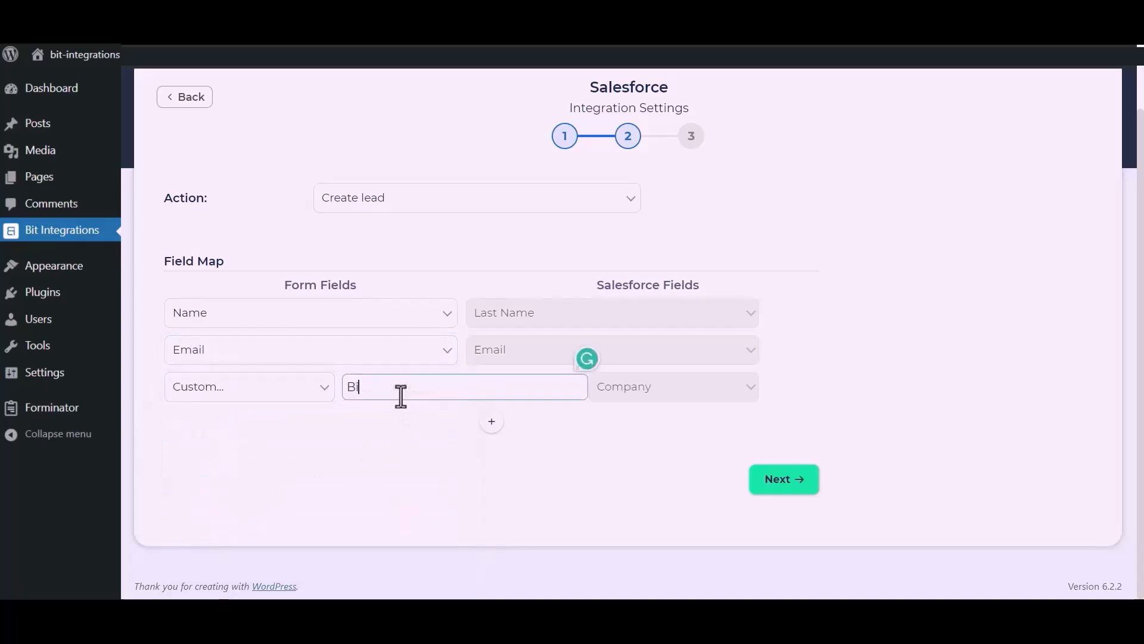
pyautogui.write('t Apps')
pyautogui.moveTo(437, 460); pyautogui.dragTo(515, 409)
# Step: Add a Phone to Phone mapping, then finish and save the integration
pyautogui.click(498, 422)
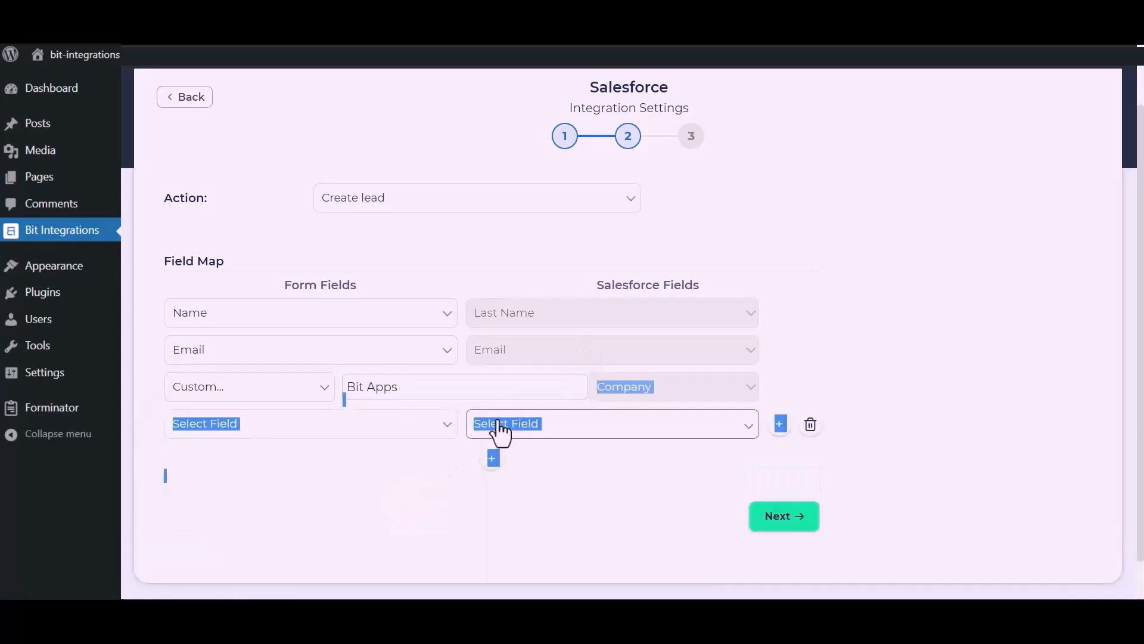
pyautogui.click(376, 426)
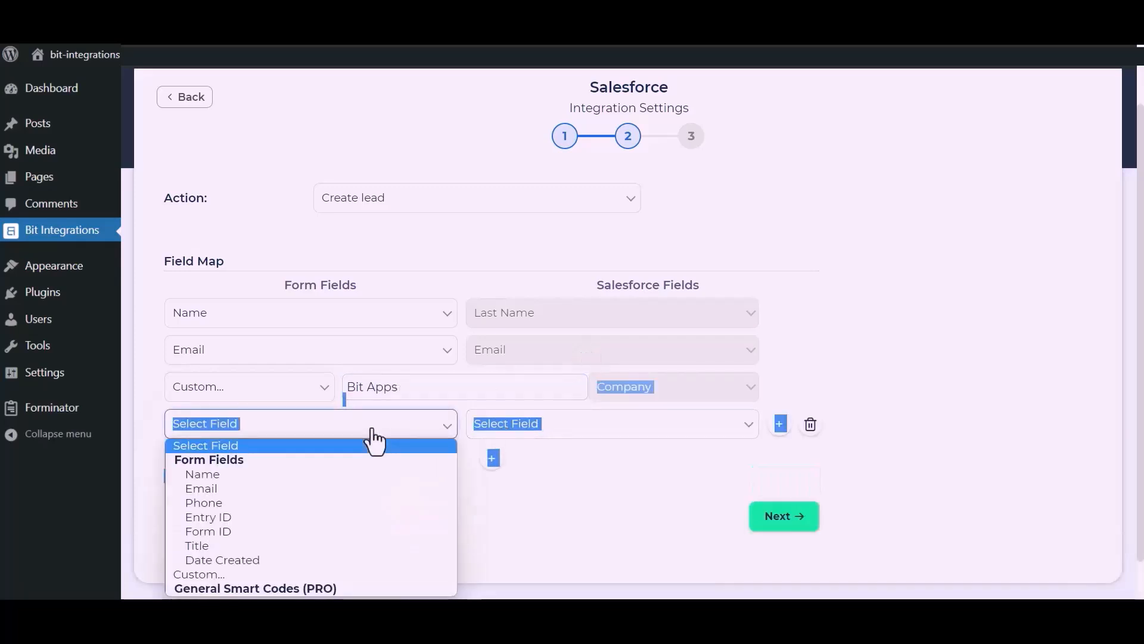
pyautogui.click(206, 505)
pyautogui.click(614, 438)
pyautogui.click(621, 429)
pyautogui.click(510, 251)
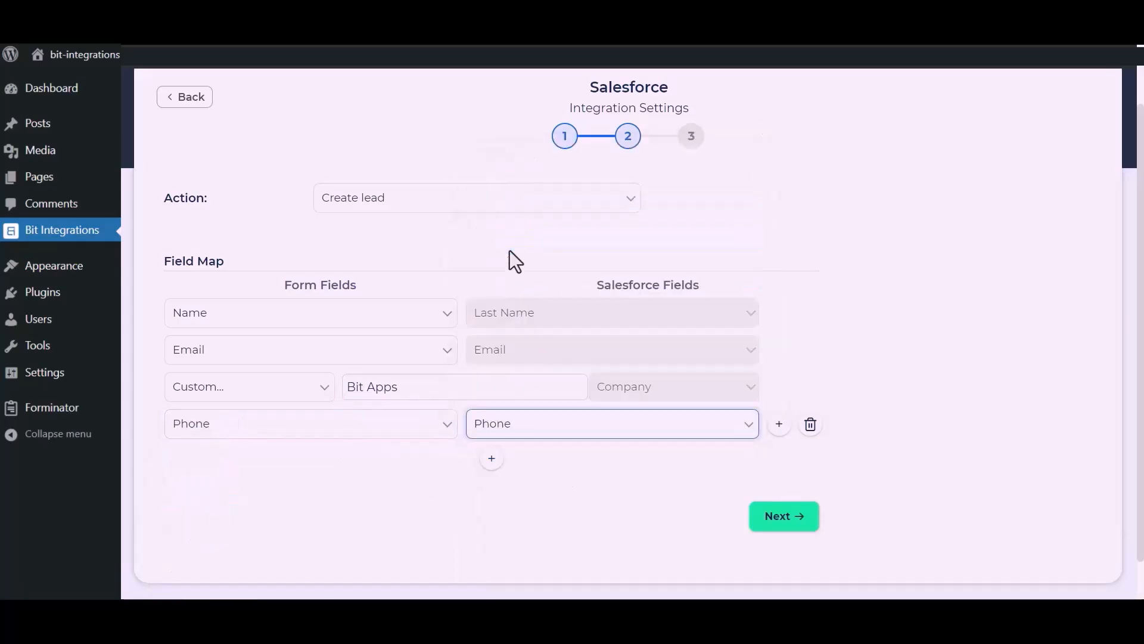
pyautogui.click(575, 456)
pyautogui.click(790, 517)
pyautogui.click(635, 263)
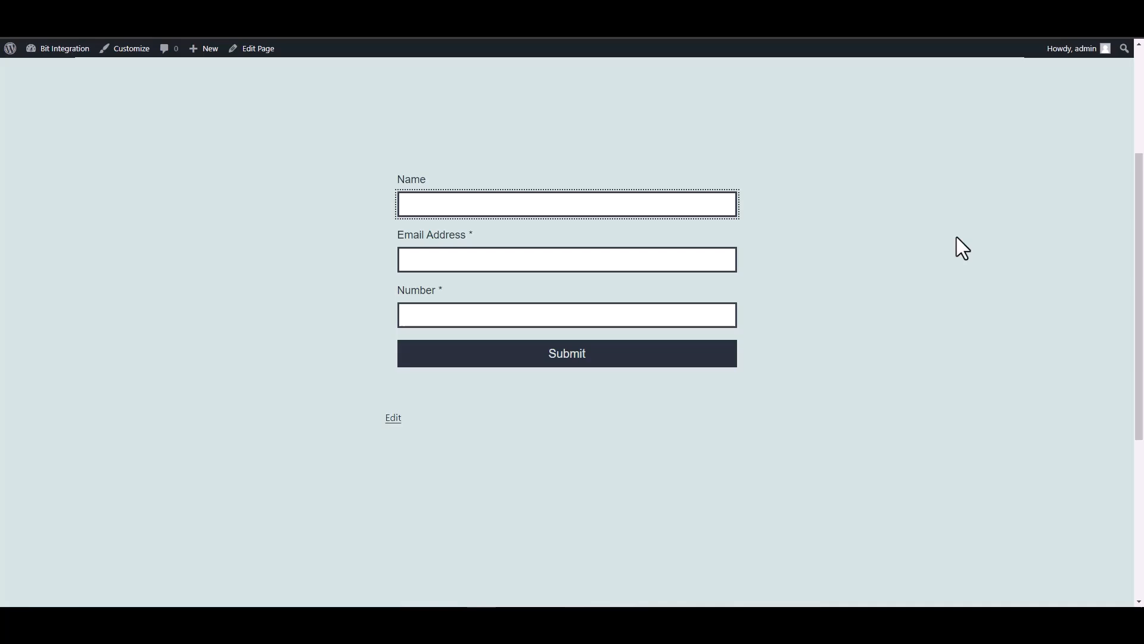
# Step: Fill the test form with Name 'Bit Integrations', a contact e-mail address and a number
pyautogui.write('Bir')
pyautogui.press('BackSpace')
pyautogui.write('t Integrtations')
pyautogui.click(685, 260)
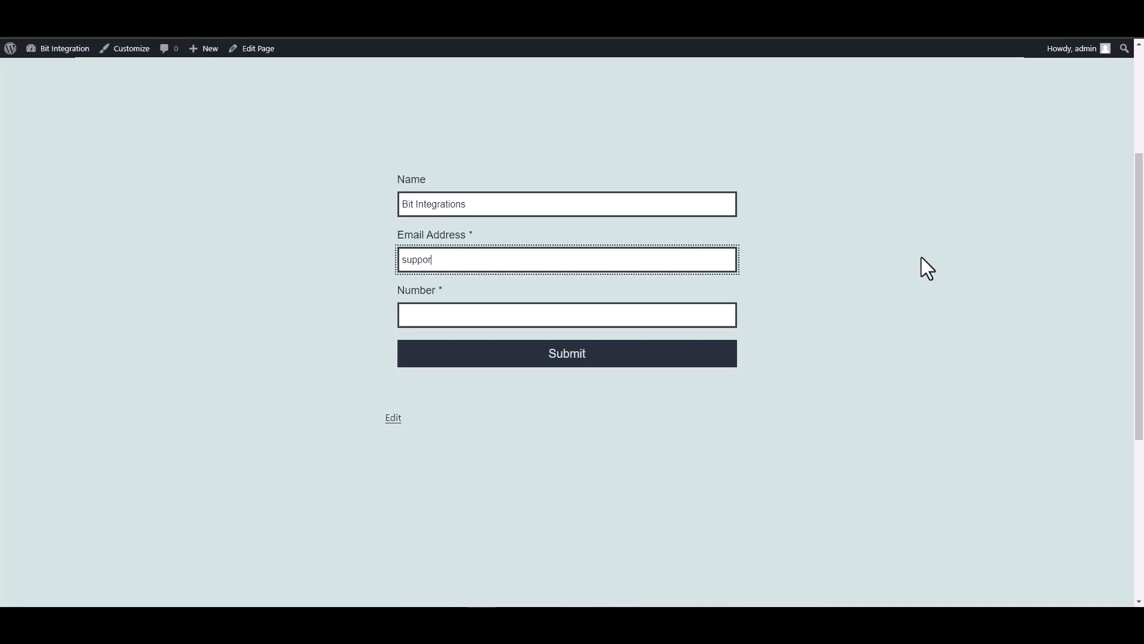
pyautogui.click(724, 307)
pyautogui.write('44455566')
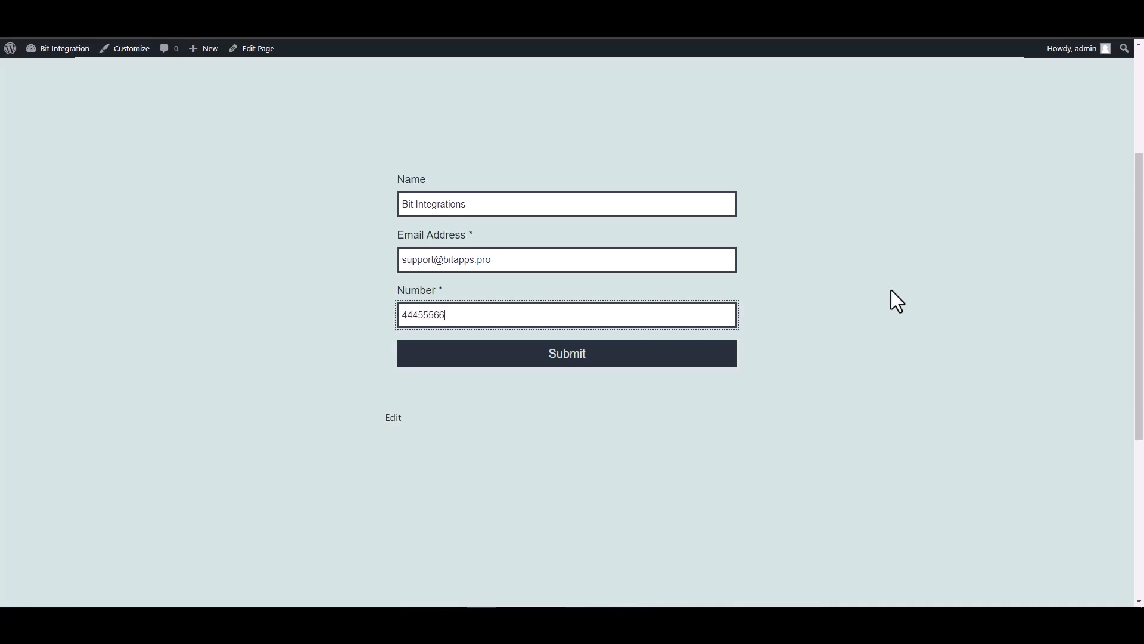
pyautogui.write('6')
# Step: Submit the form, confirm the success message, and view Salesforce's Leads list
pyautogui.click(540, 362)
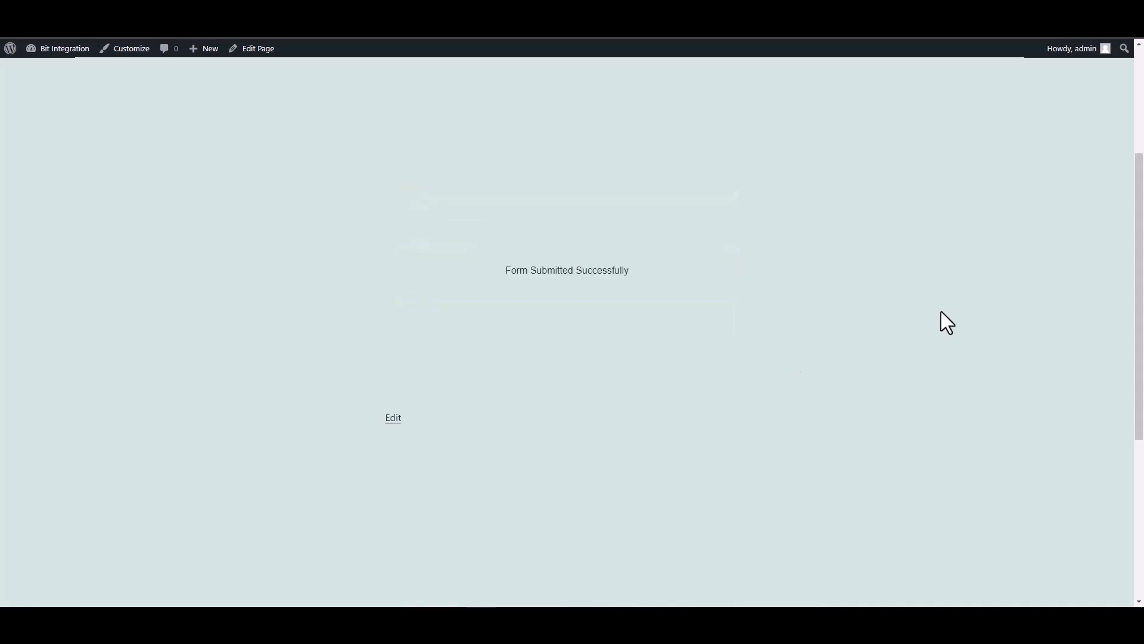
pyautogui.moveTo(505, 270); pyautogui.dragTo(707, 284)
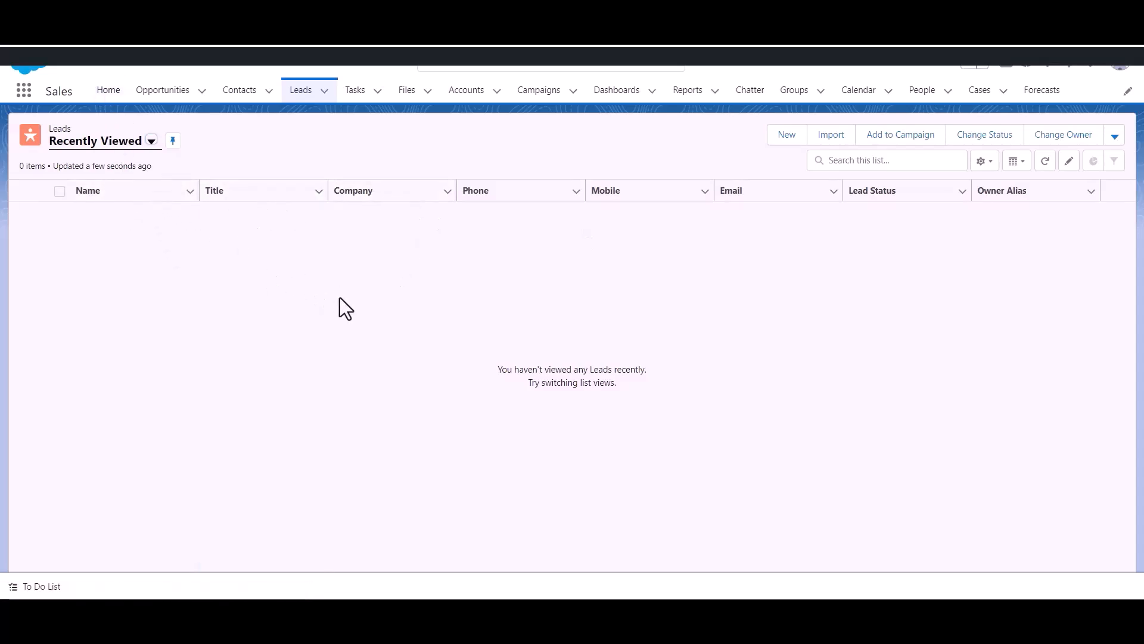
pyautogui.click(307, 93)
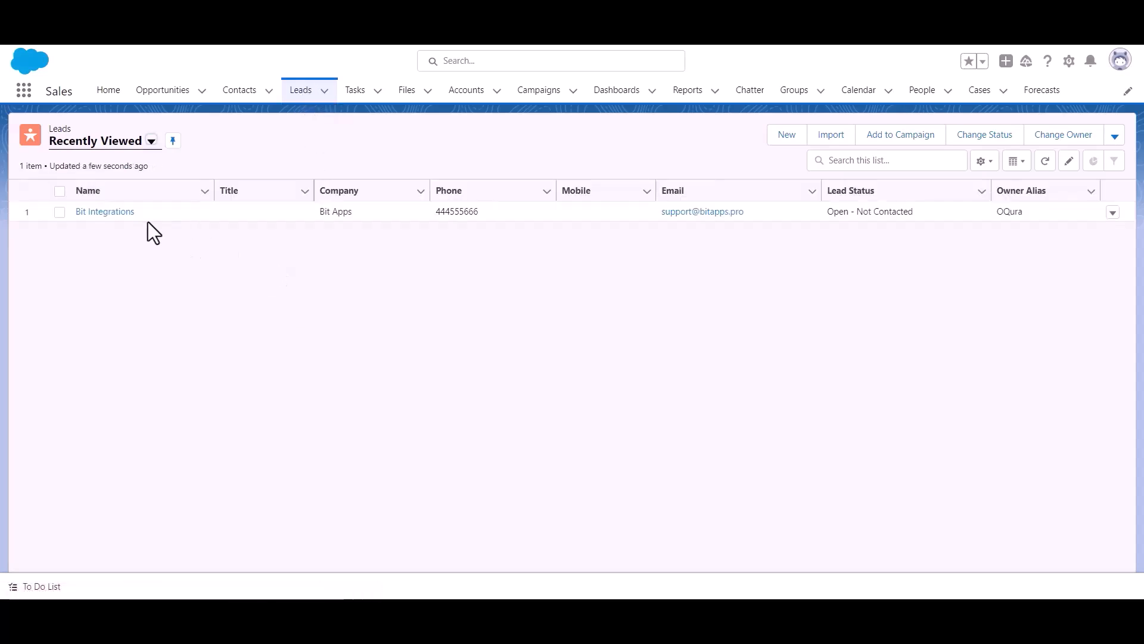